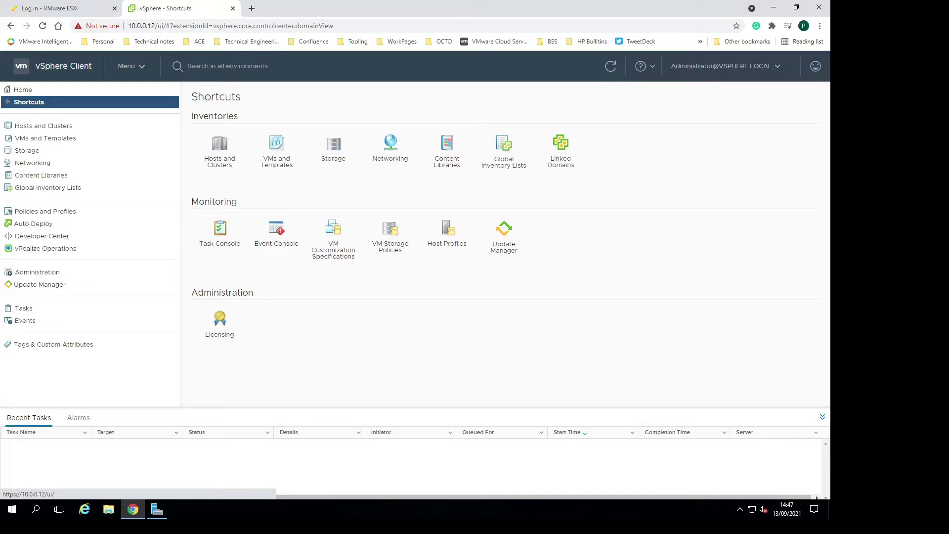
Open the VM storage policies and examine the rules and VM compliance of the vSAN Default Storage Policy
left_click(389, 232)
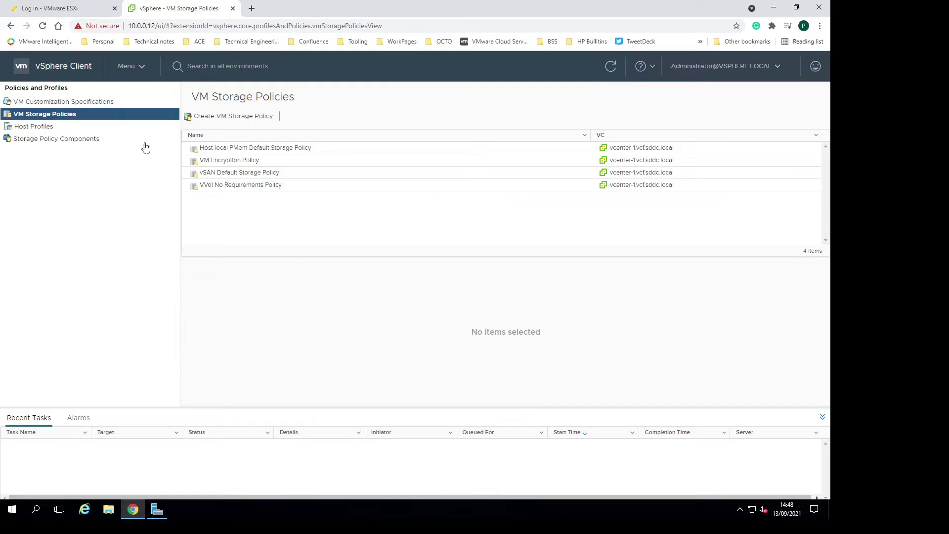
left_click(244, 174)
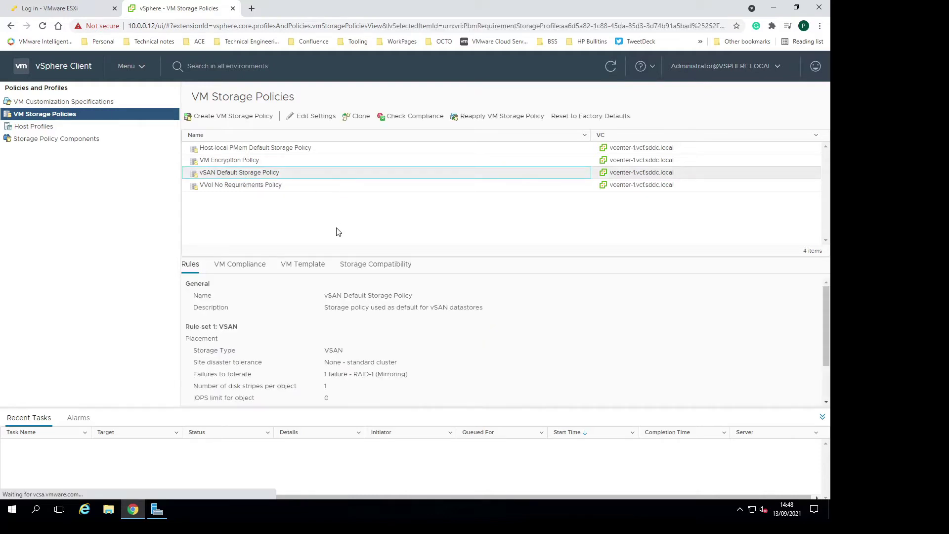
left_click(265, 265)
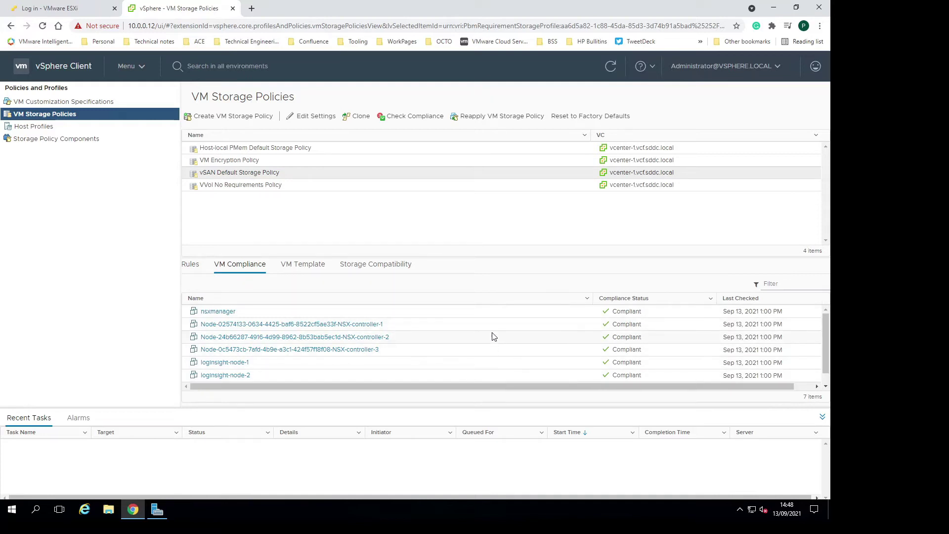
left_click(188, 265)
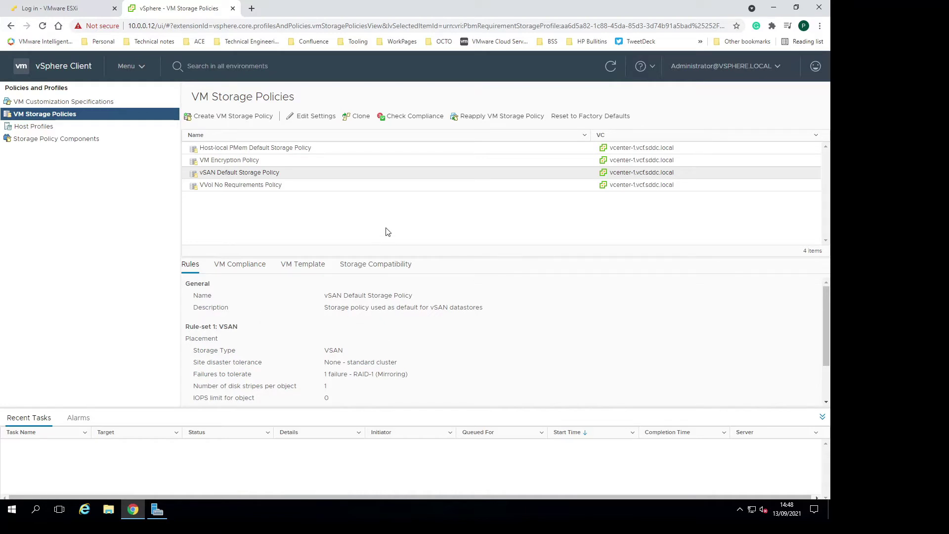
left_click(261, 218)
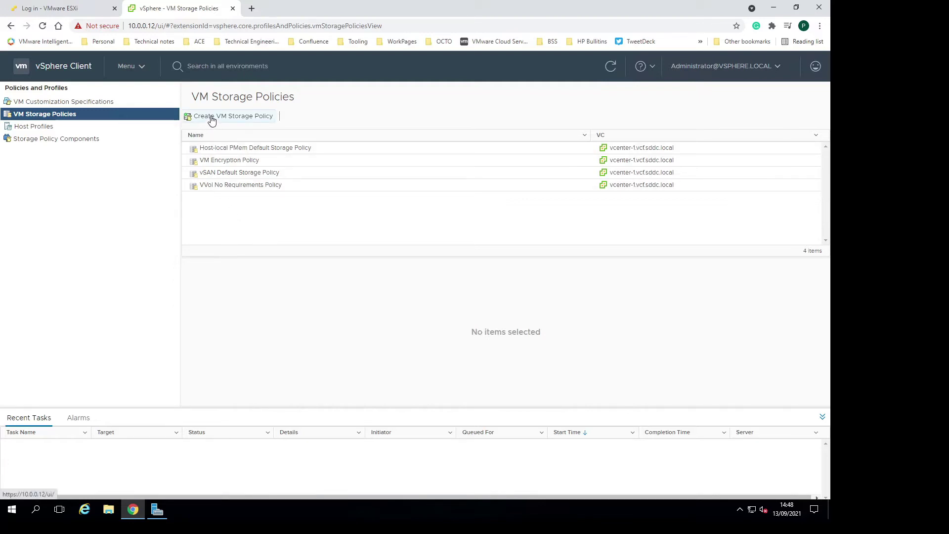
left_click(245, 174)
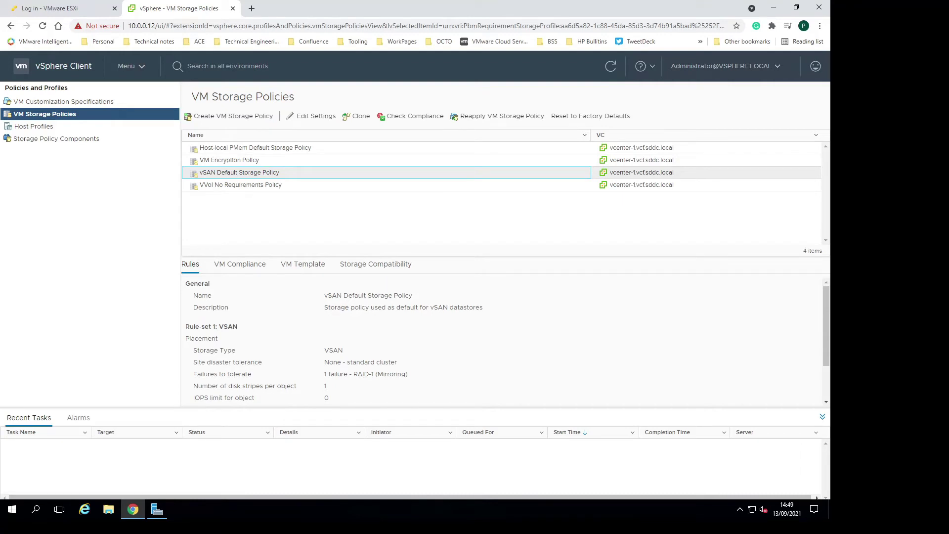
left_click(243, 203)
Start a new VM storage policy named "RAID5 FTT1 DEMO" with the description "vSAN RAID5 Policy"
left_click(250, 116)
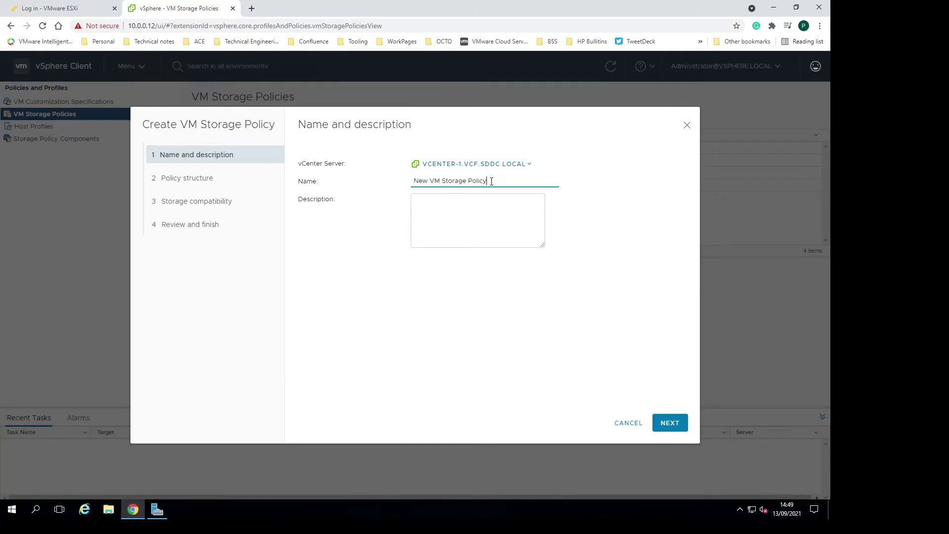
triple_click(458, 182)
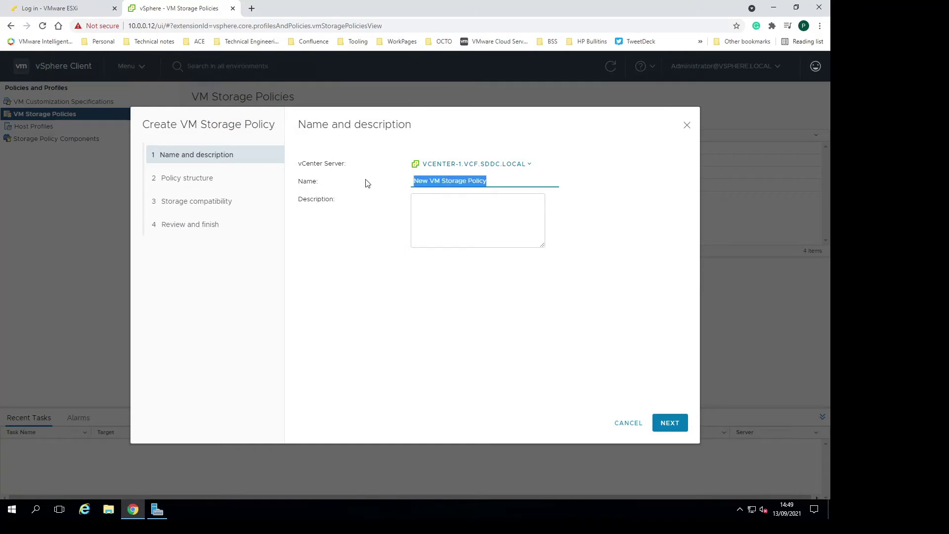
left_click(523, 165)
left_click(587, 180)
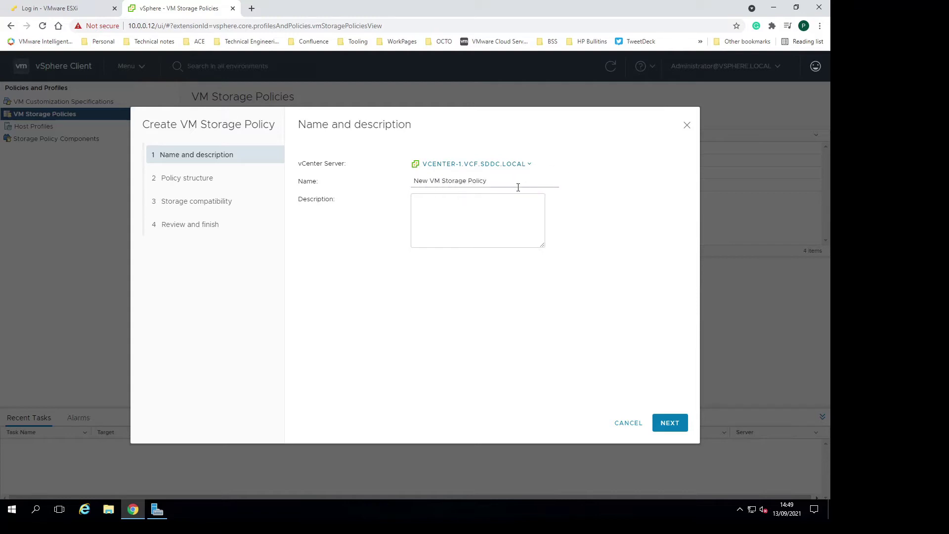
left_click(497, 179)
left_click_drag(497, 179, 365, 178)
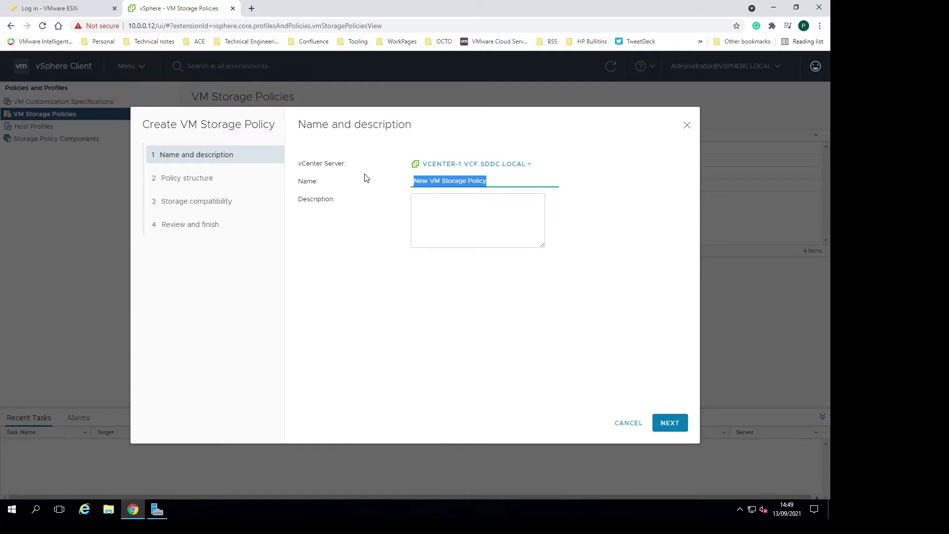
type("RAID5 DEMO")
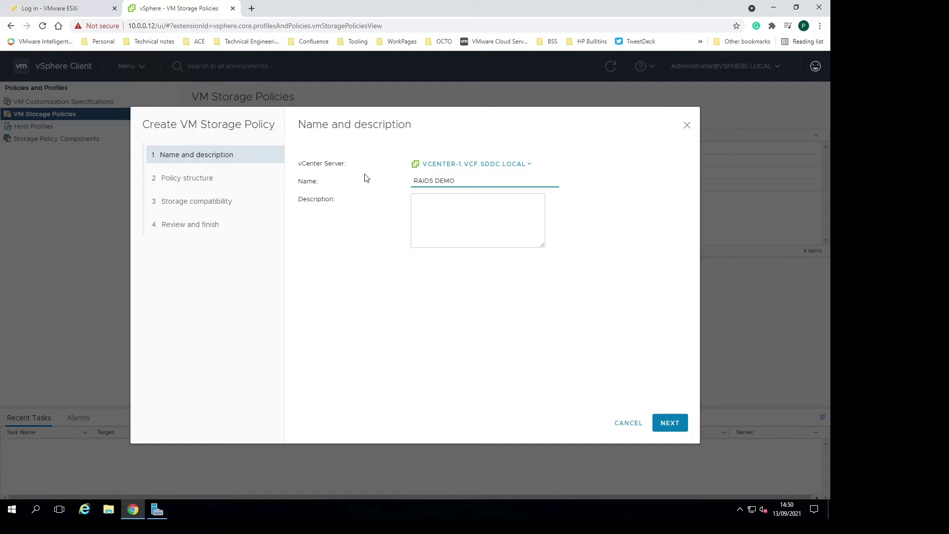
type("FTT1")
key("Tab")
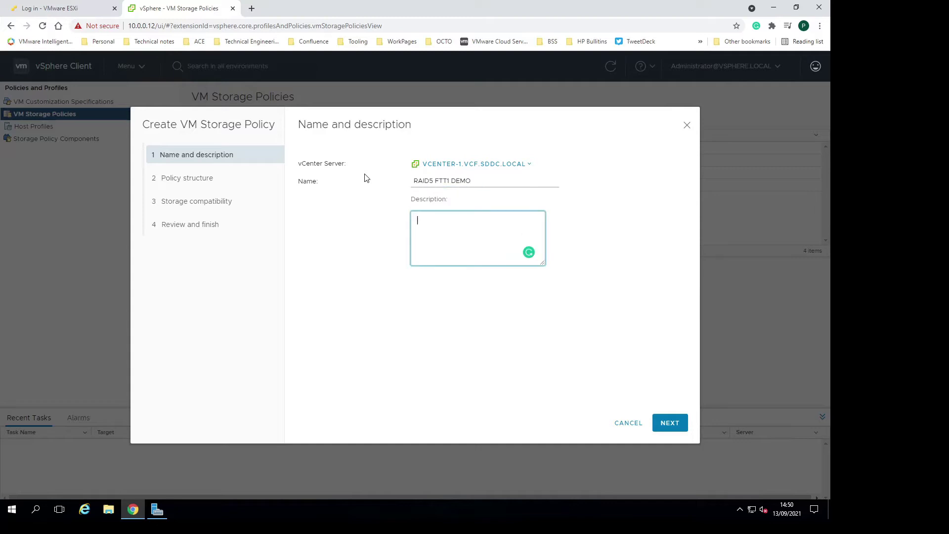
type("vSAN RAID5 Policy")
left_click(670, 423)
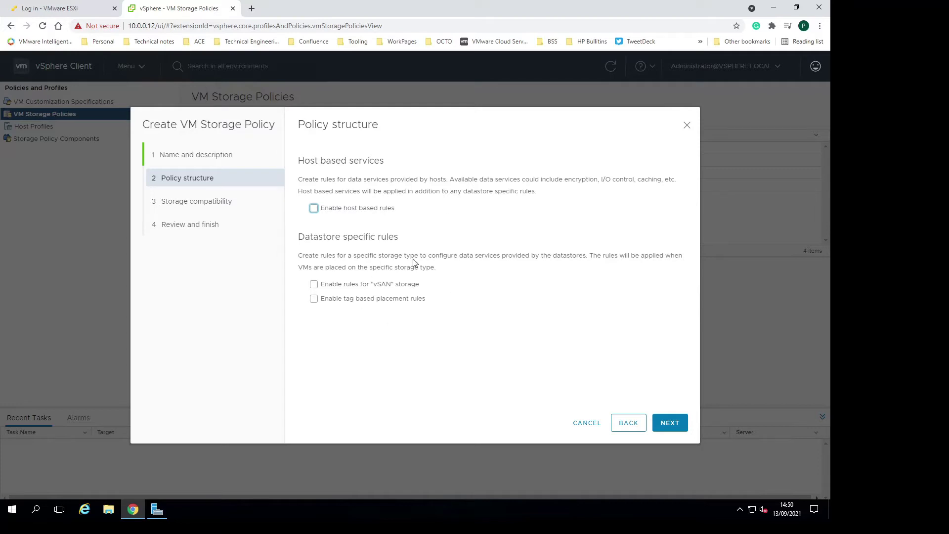
Enable rules for vSAN storage, with site disaster tolerance None - standard cluster and failures to tolerate 1 failure - RAID-5 (Erasure Coding)
left_click(315, 286)
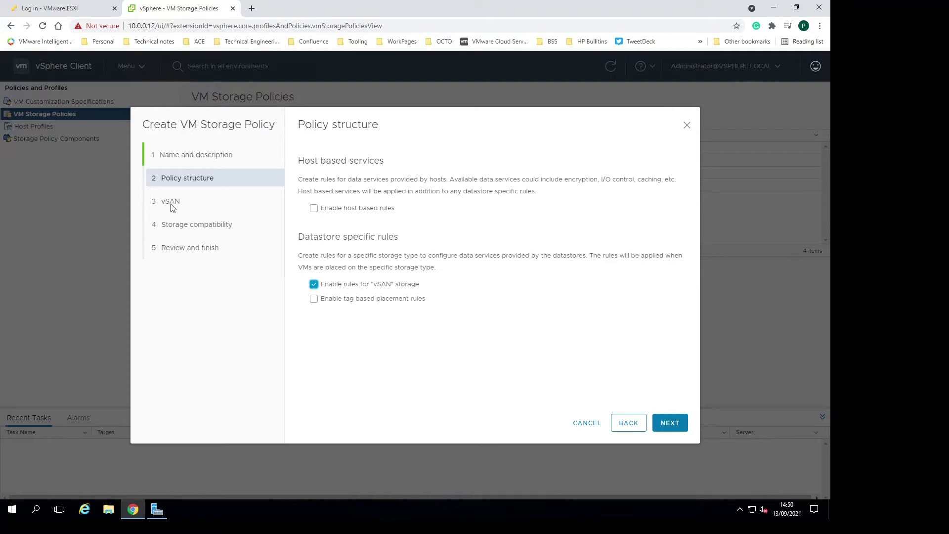
left_click(682, 424)
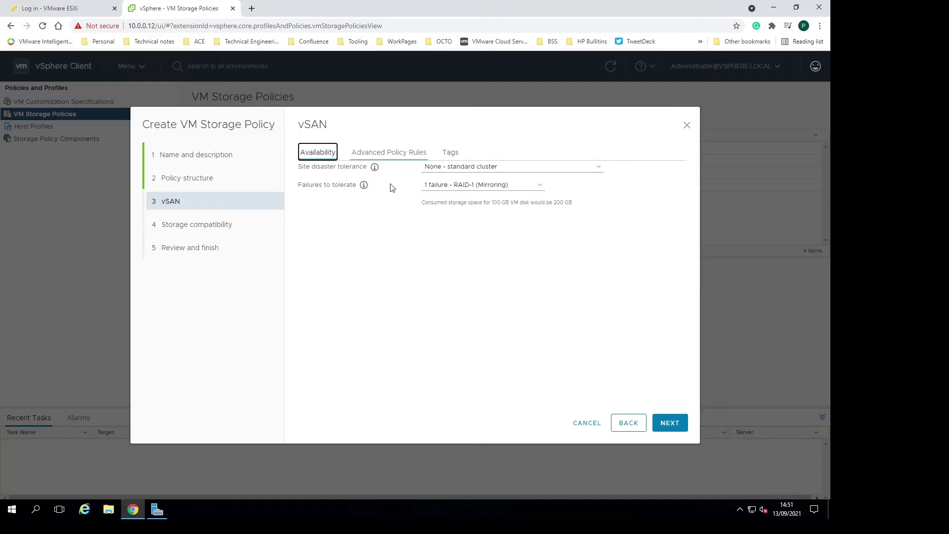
left_click(463, 173)
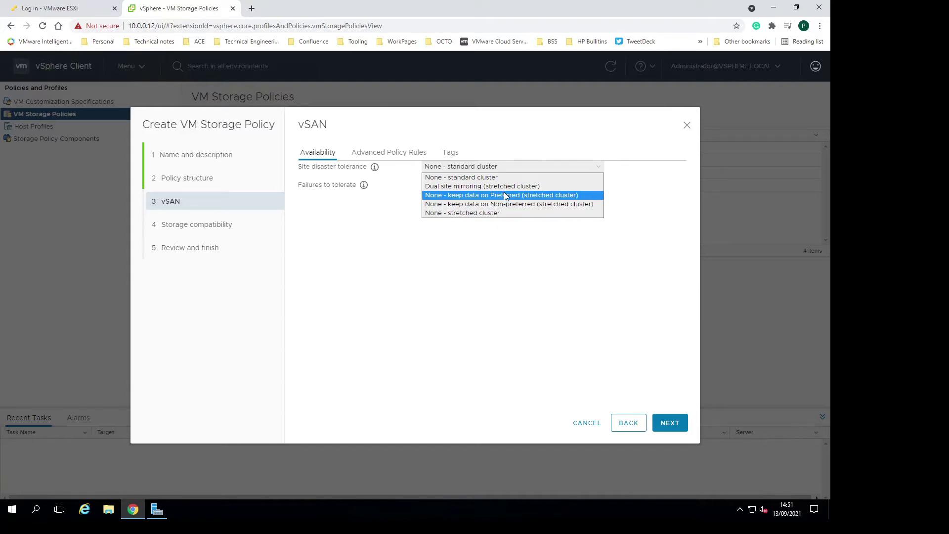
left_click(483, 177)
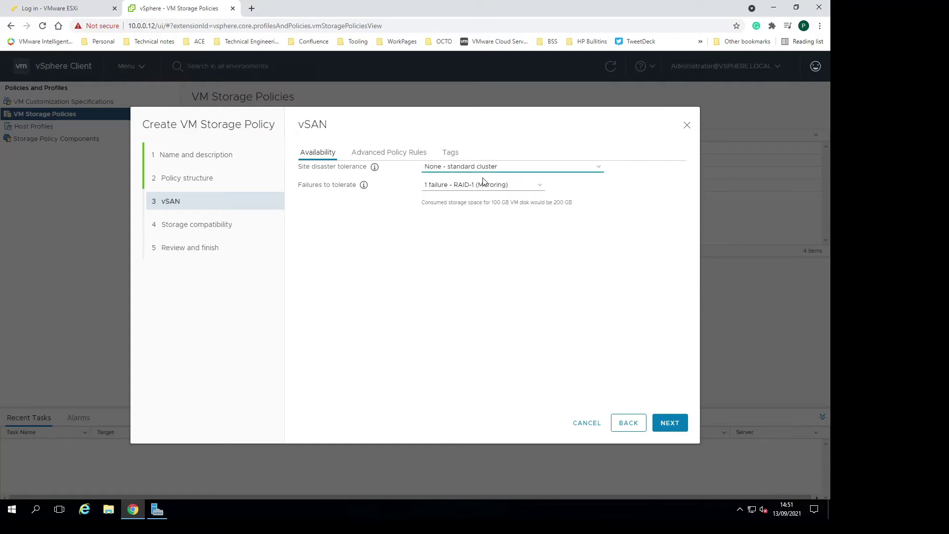
left_click(458, 188)
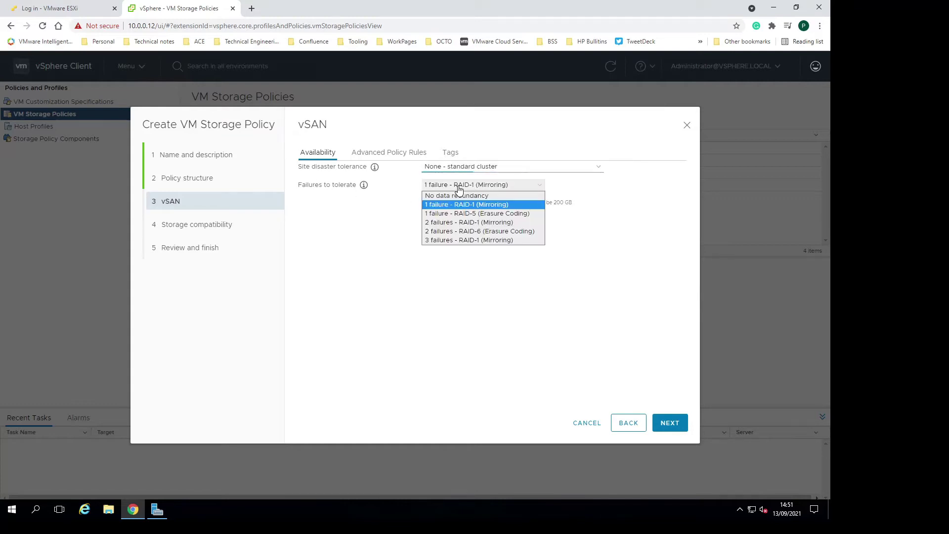
left_click(476, 213)
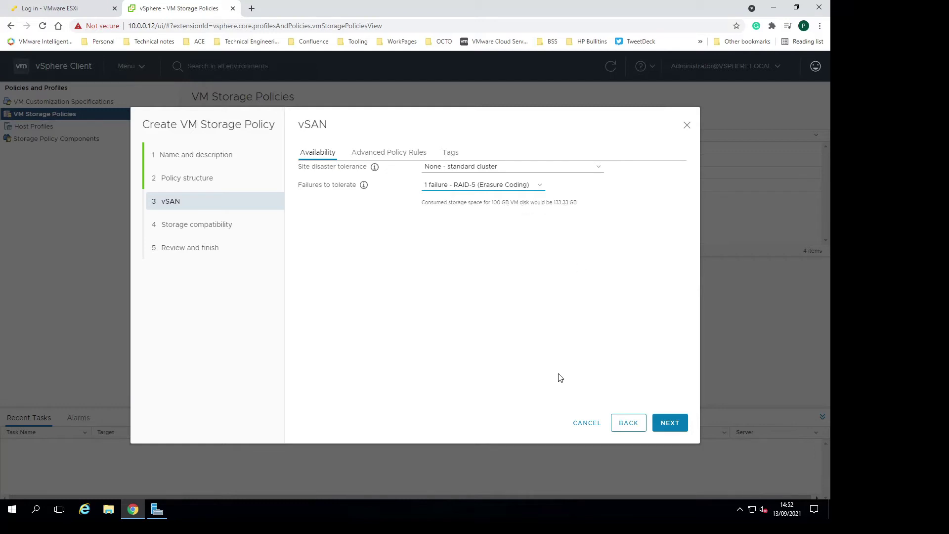
left_click(670, 423)
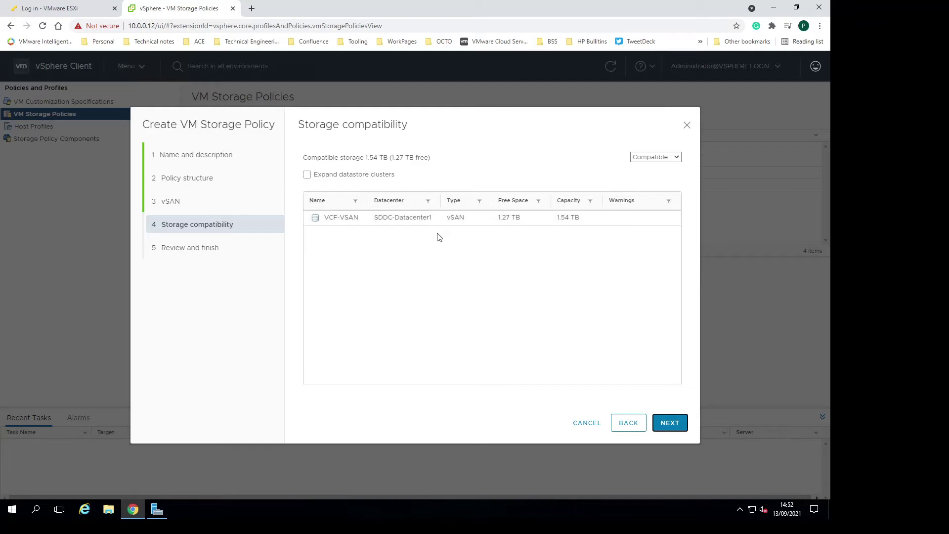
Try failures to tolerate at 2 failures - RAID-6 (Erasure Coding) and check which storage is compatible
left_click(618, 424)
left_click(483, 186)
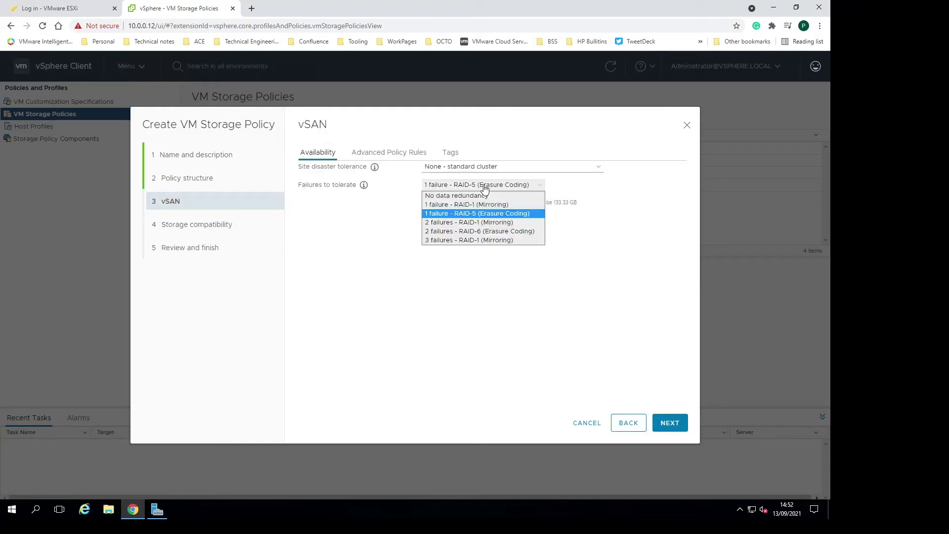
left_click(485, 233)
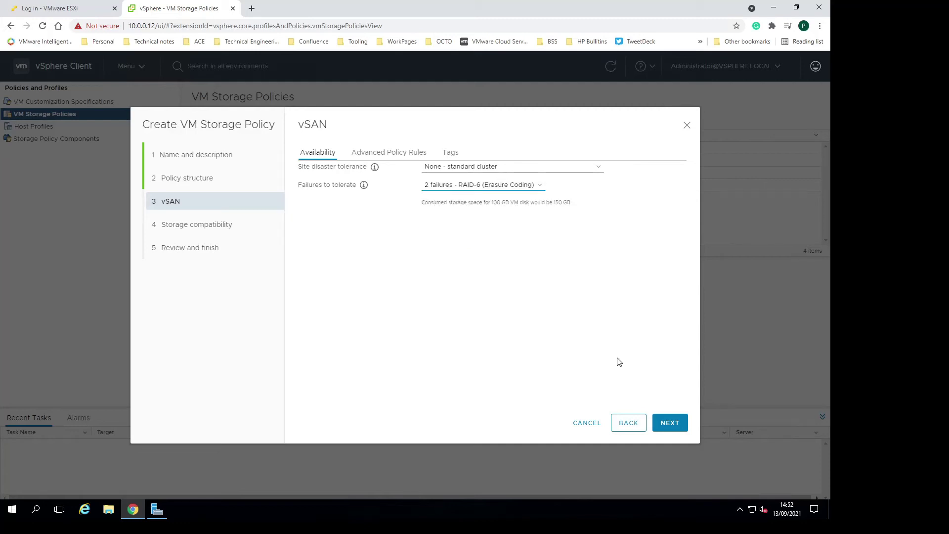
left_click(669, 423)
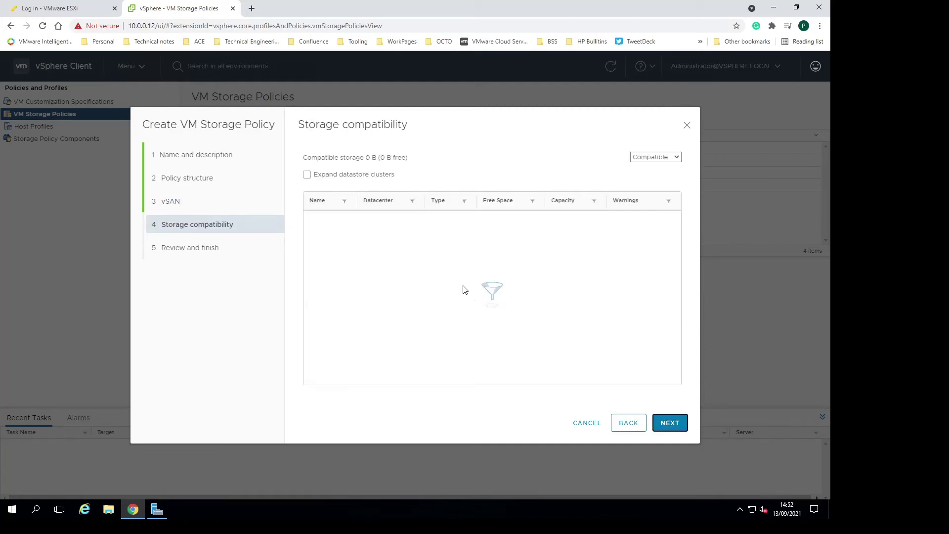
Set failures to tolerate to 1 failure - RAID-5 (Erasure Coding) and proceed to the policy review
left_click(627, 424)
left_click(485, 185)
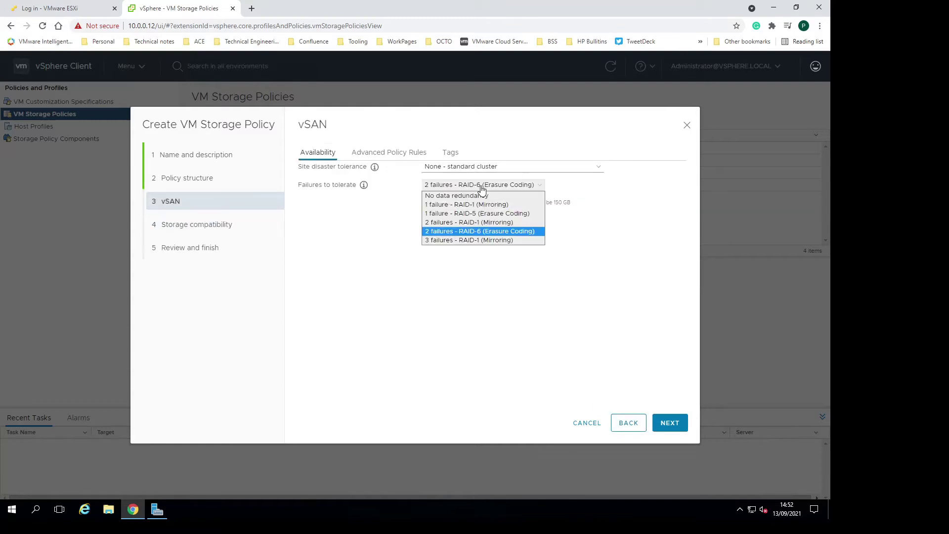
left_click(482, 212)
left_click(672, 422)
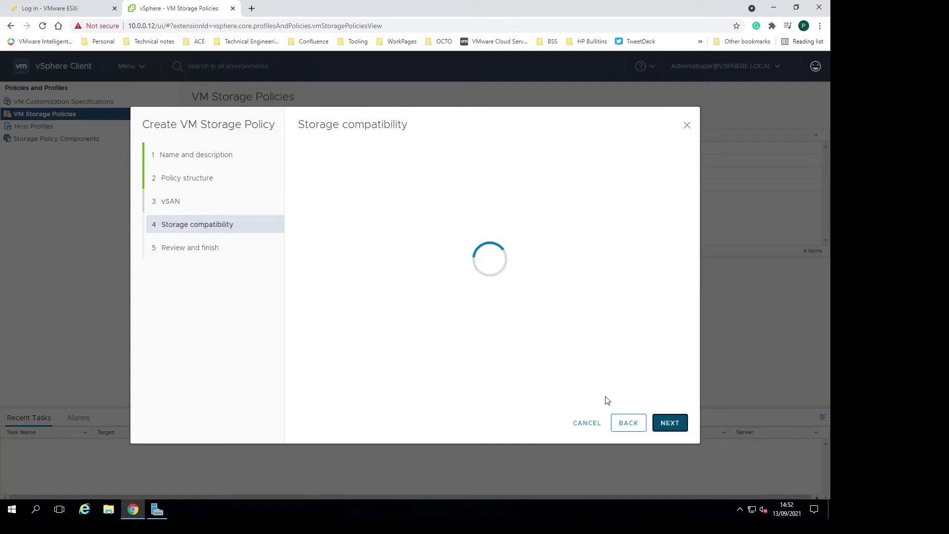
left_click(670, 424)
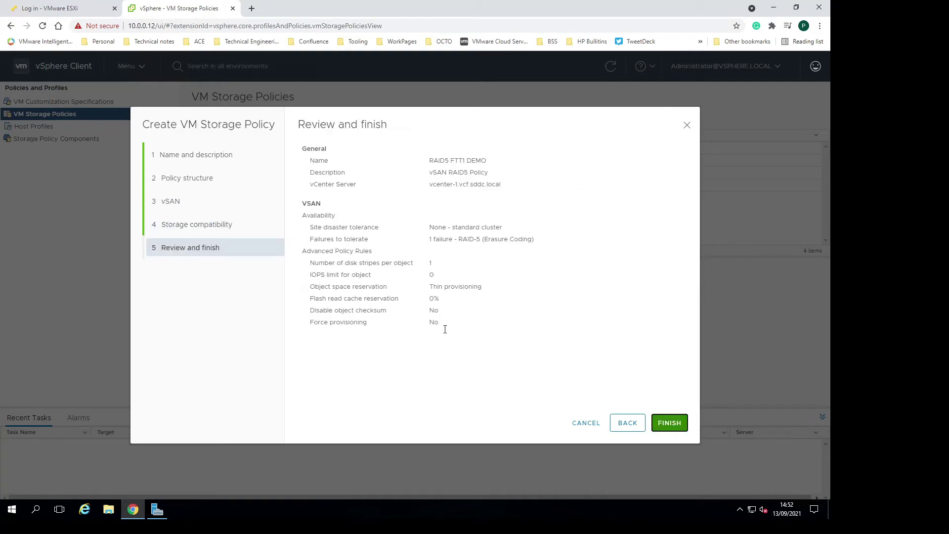
Return to the policy's vSAN settings and examine the advanced policy rules, then the availability settings
left_click(627, 423)
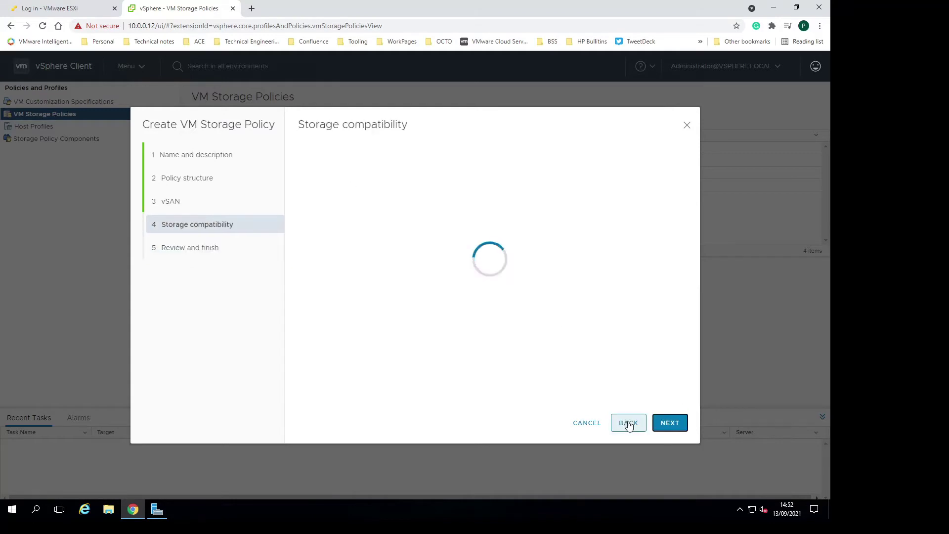
left_click(627, 422)
left_click(389, 153)
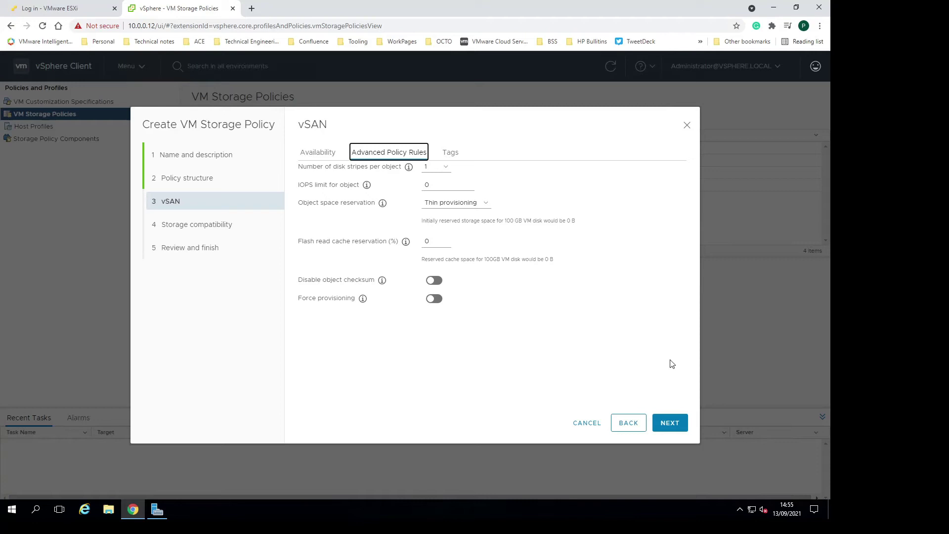
left_click(283, 148)
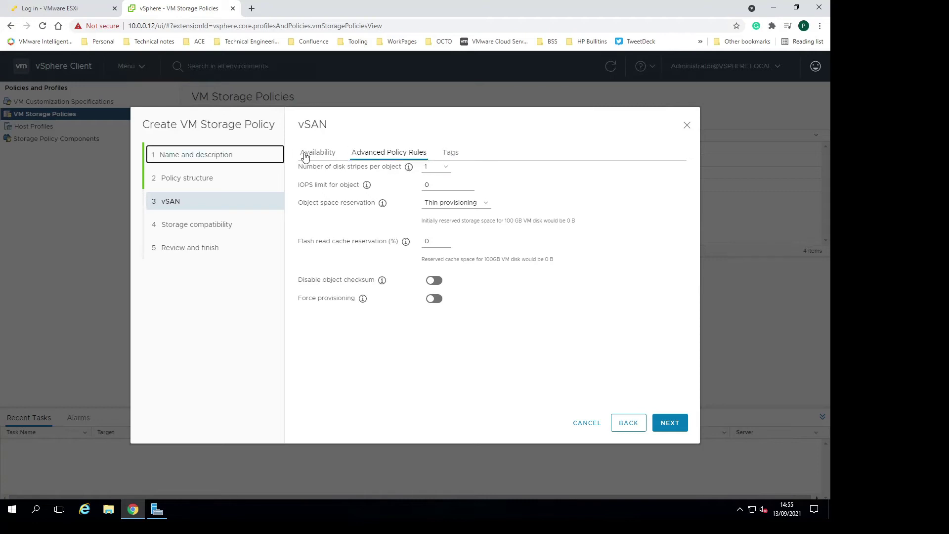
left_click(305, 156)
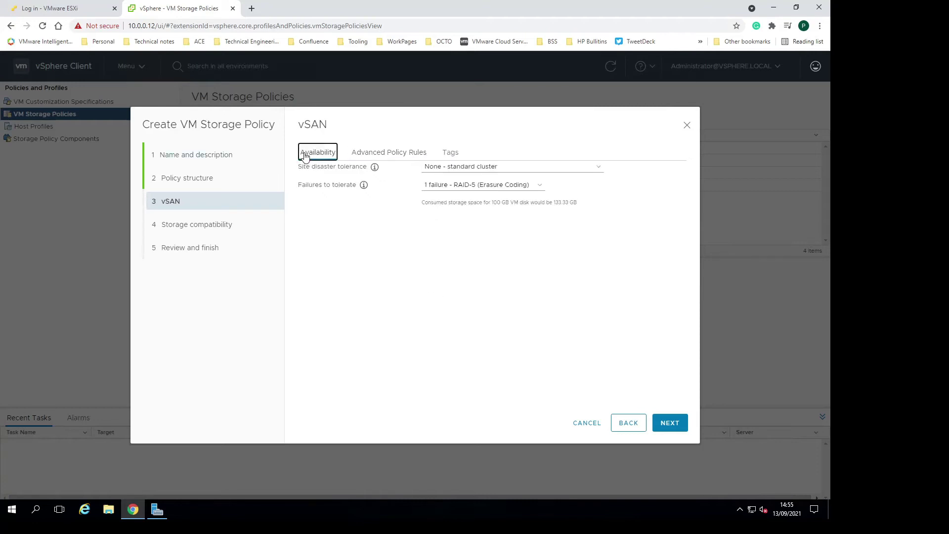
Finish creating the RAID5 FTT1 DEMO policy and compare its rules with those of the vSAN Default Storage Policy
left_click(667, 423)
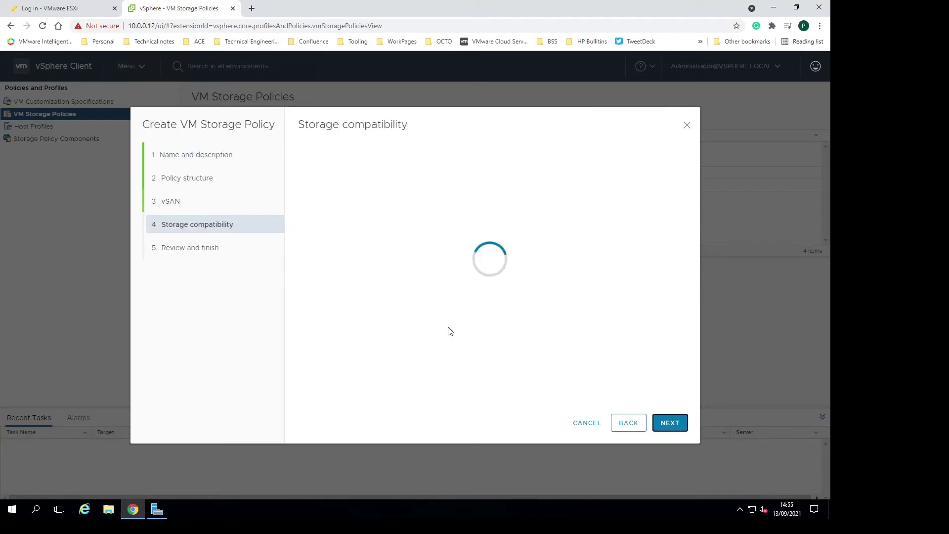
left_click(677, 430)
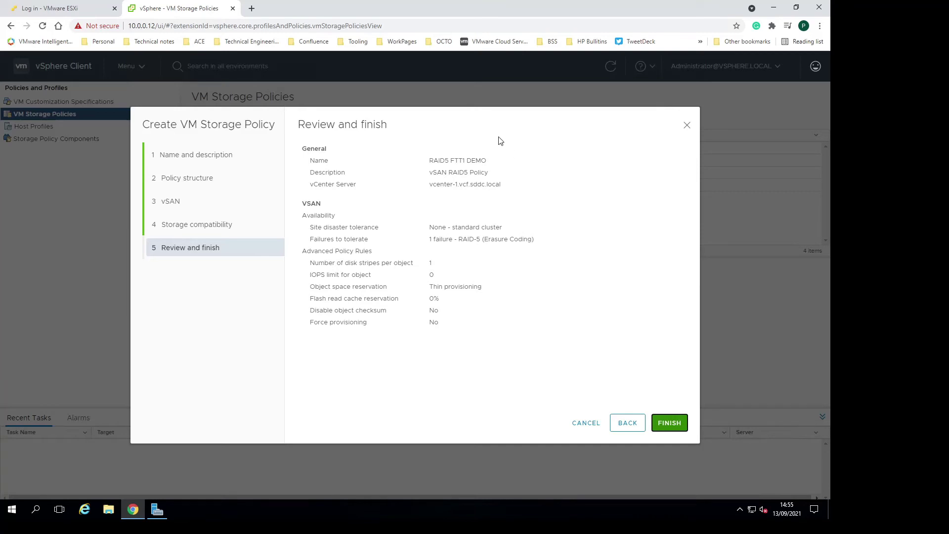
left_click(674, 425)
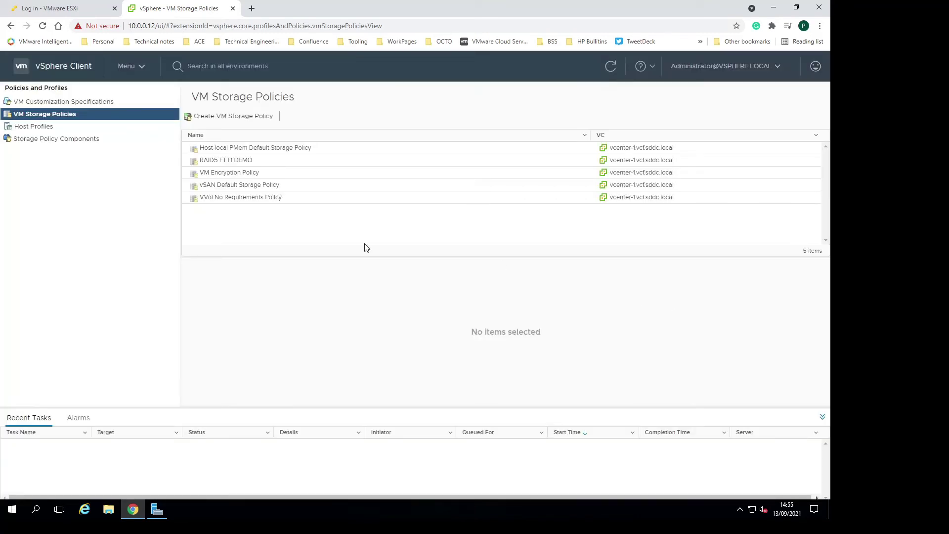
left_click(235, 161)
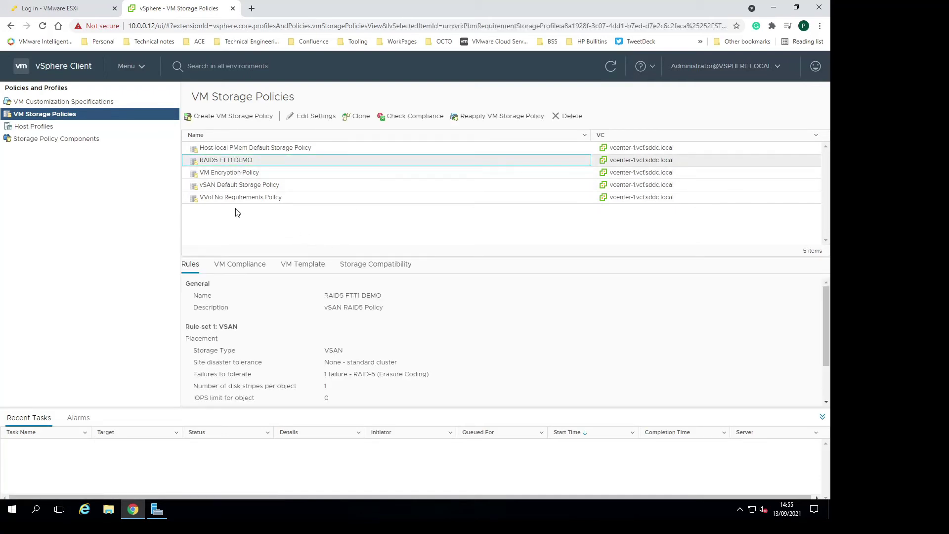
left_click(223, 186)
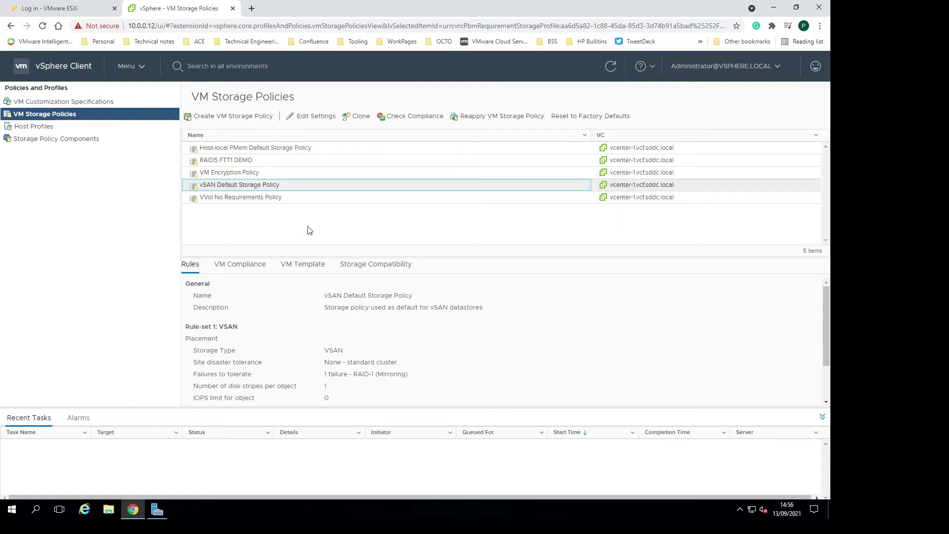
Examine the failures-to-tolerate options in the vSAN Default Storage Policy's edit settings, then leave without saving changes
left_click(312, 116)
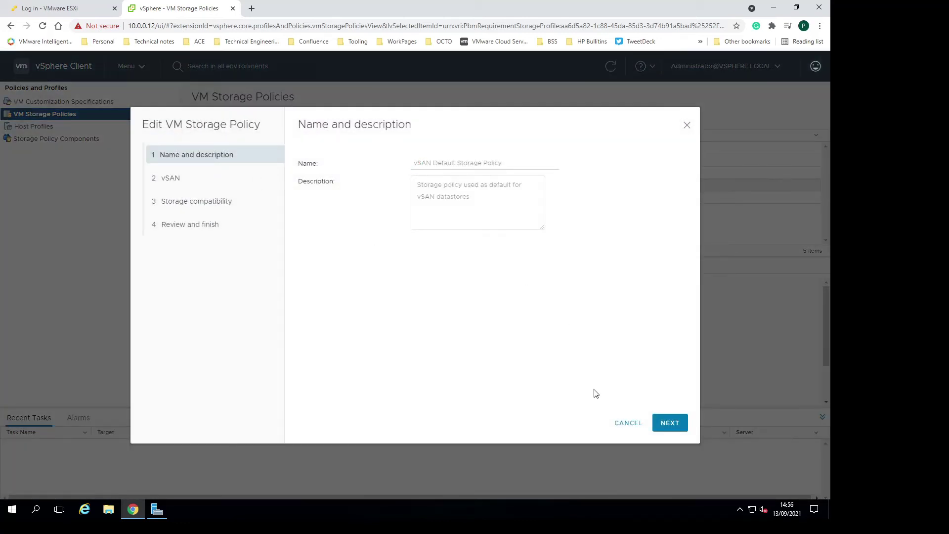
left_click(670, 423)
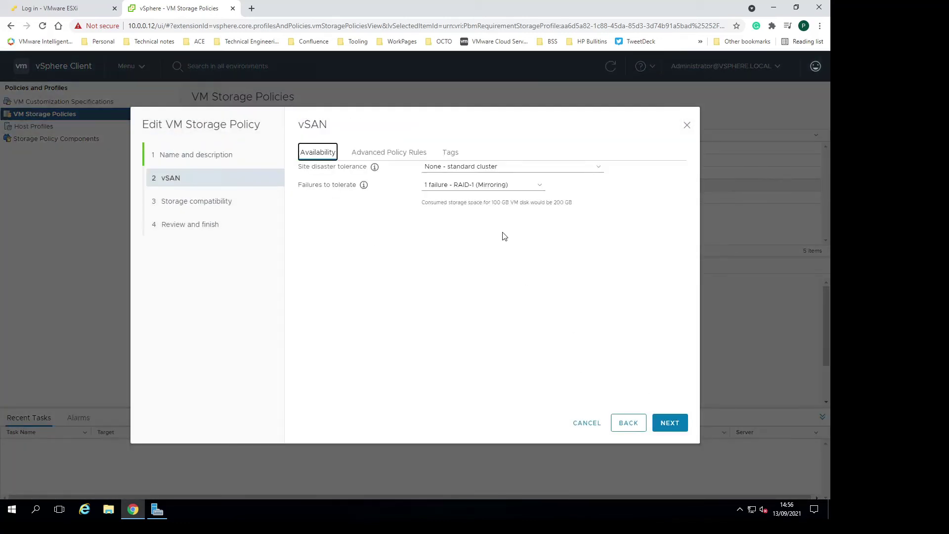
left_click(452, 190)
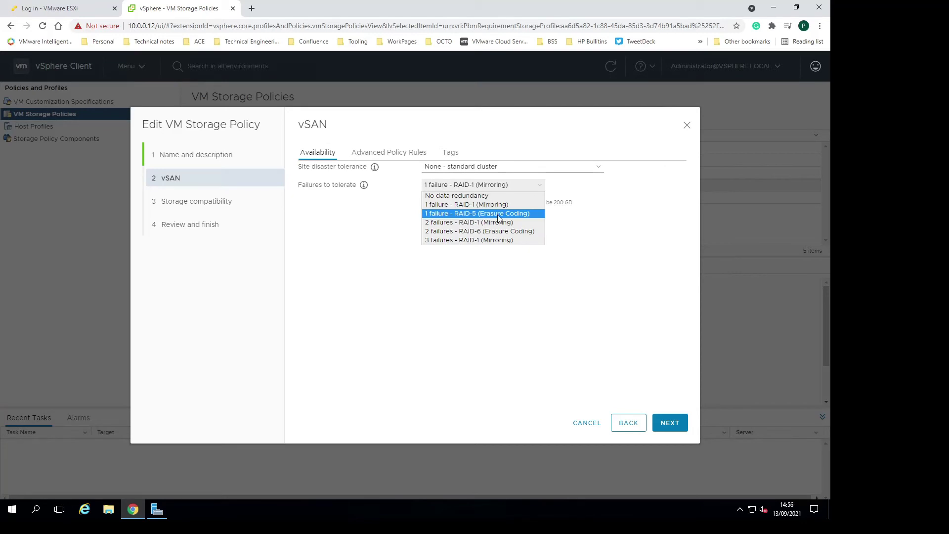
left_click(585, 431)
left_click(584, 423)
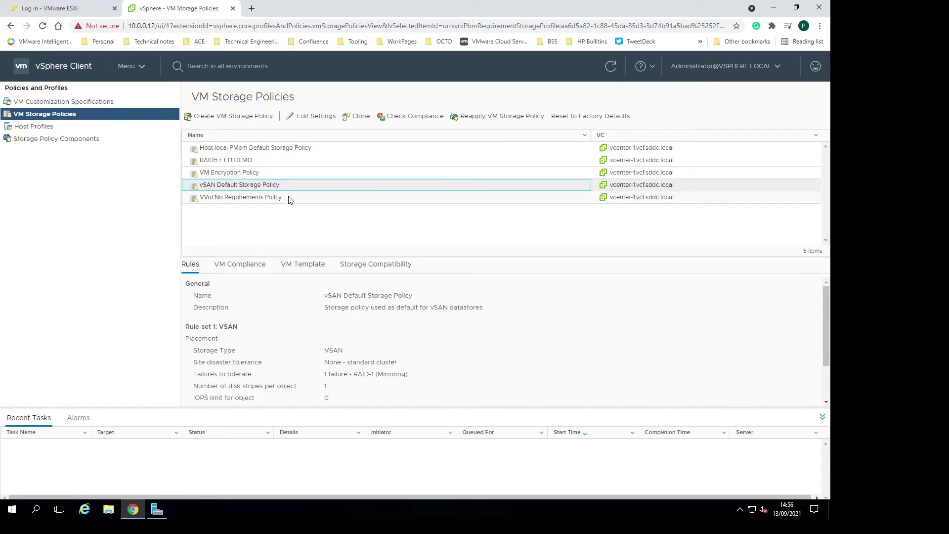
Start cloning the vSAN Default Storage Policy as VM Storage Policy Clone, keeping the rules for vSAN storage enabled
left_click(357, 117)
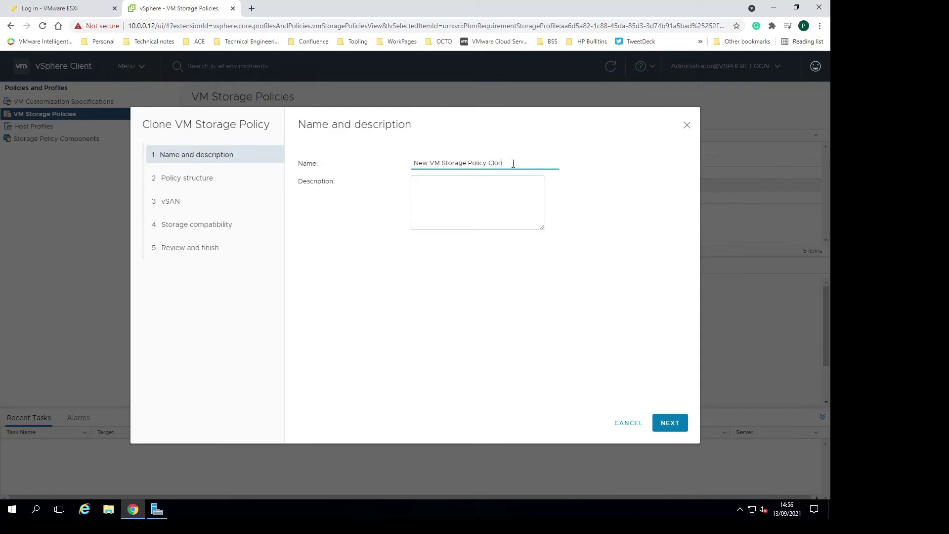
left_click_drag(431, 162, 295, 163)
key("BackSpace")
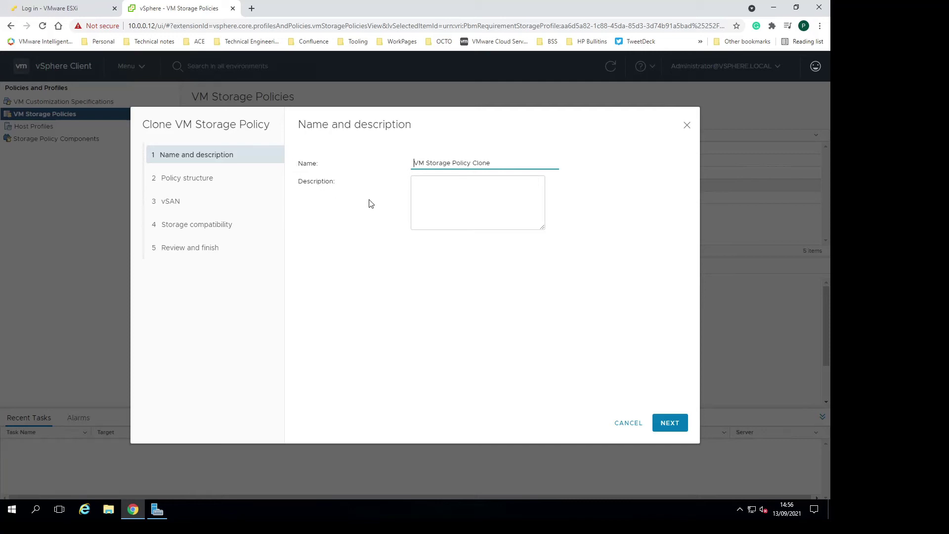
left_click(674, 424)
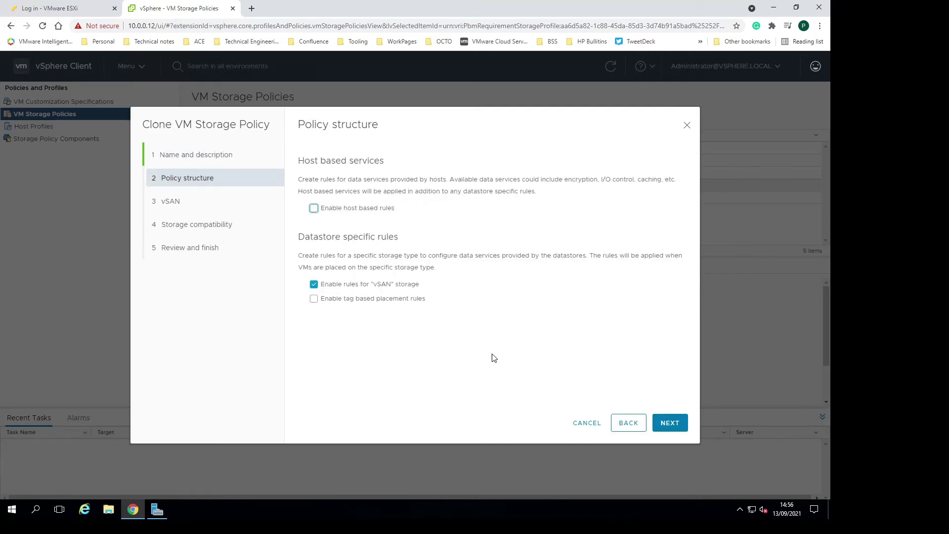
left_click(675, 422)
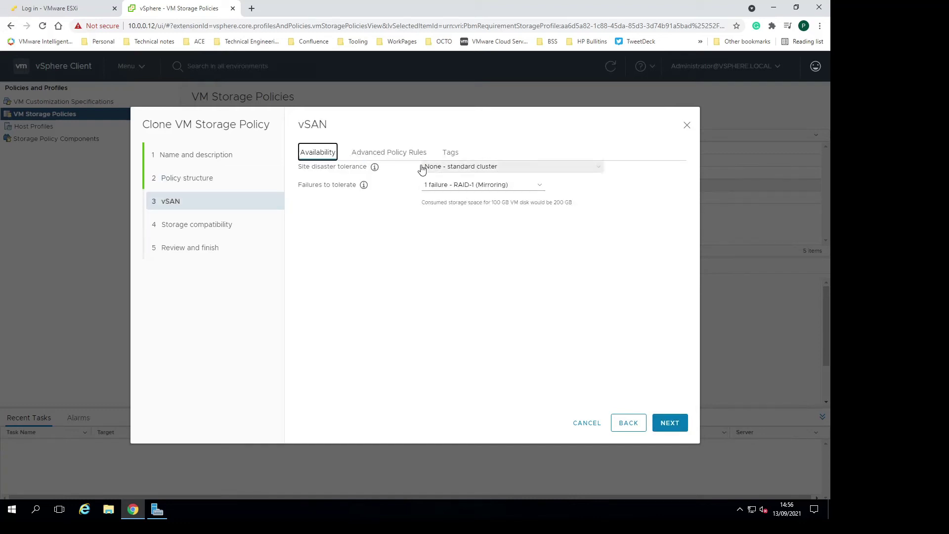
Set the clone's failures to tolerate to 2 failures - RAID-1 (Mirroring) and finish creating the policy
left_click(398, 154)
left_click(322, 154)
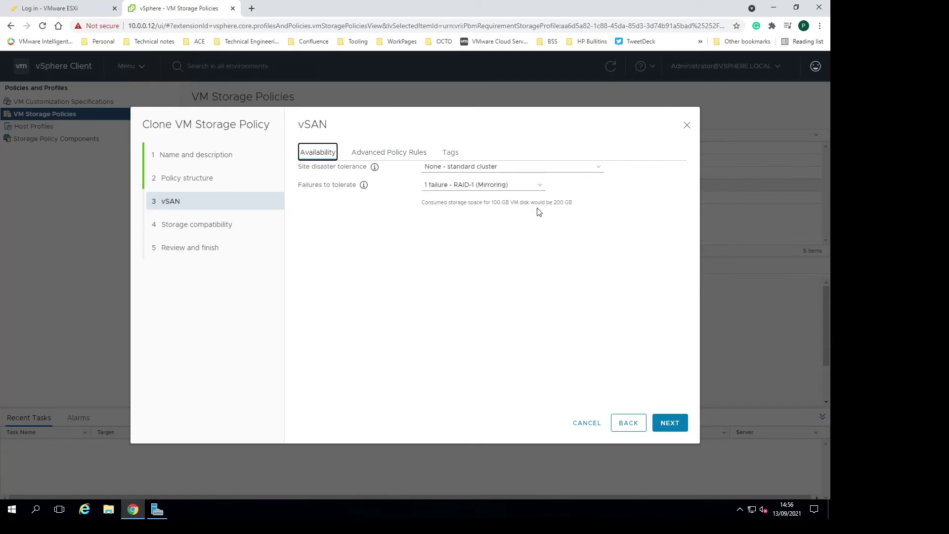
left_click(490, 185)
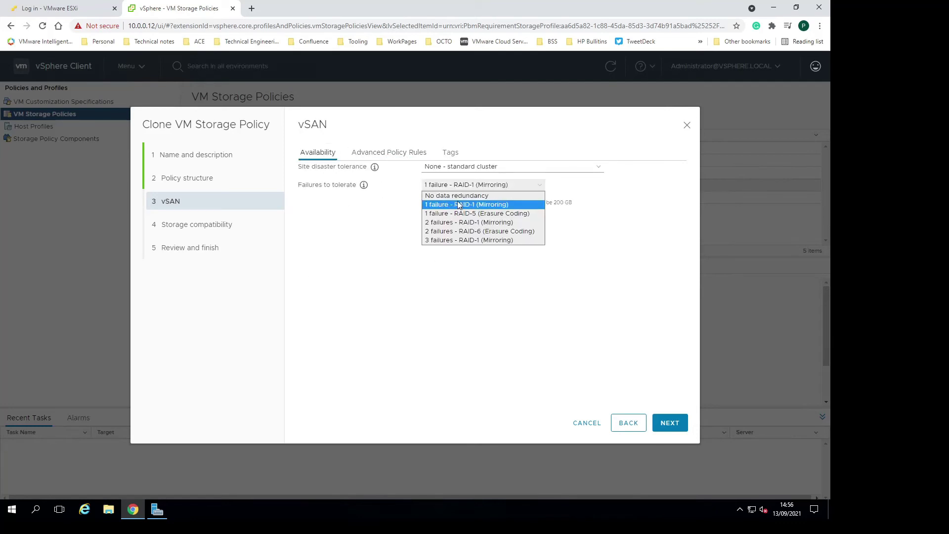
left_click(520, 222)
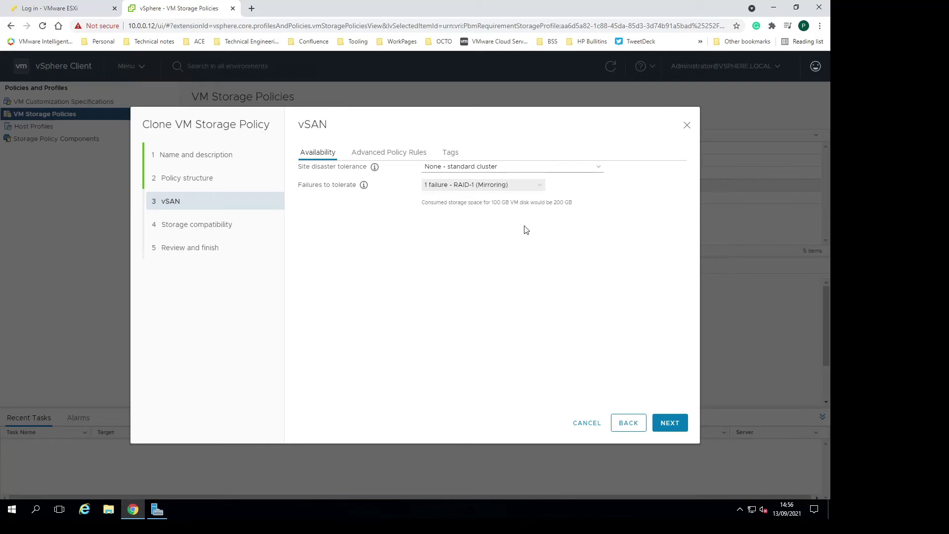
left_click(670, 423)
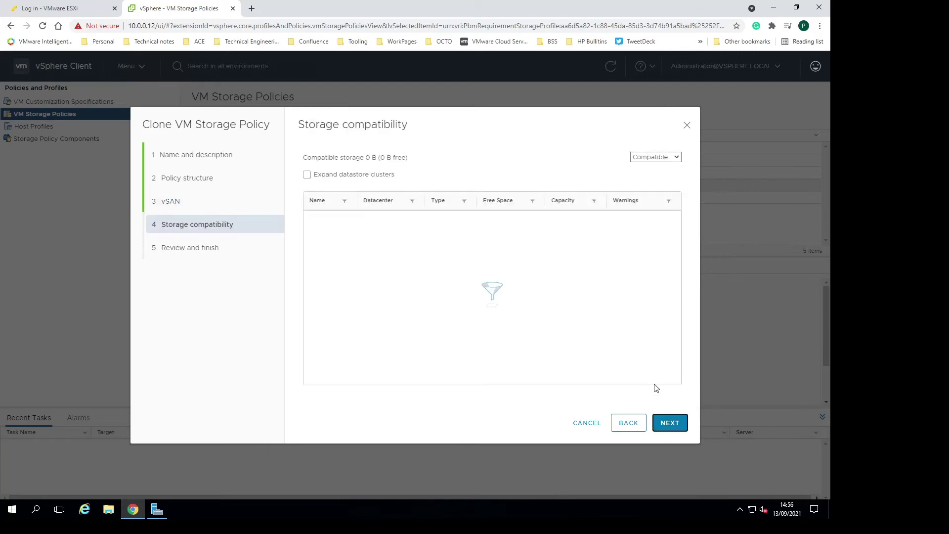
left_click(672, 424)
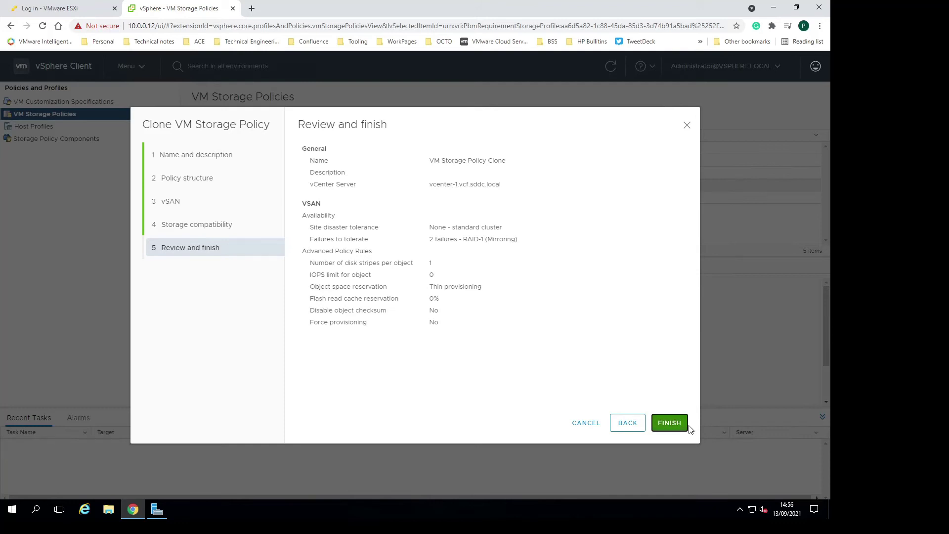
left_click(679, 424)
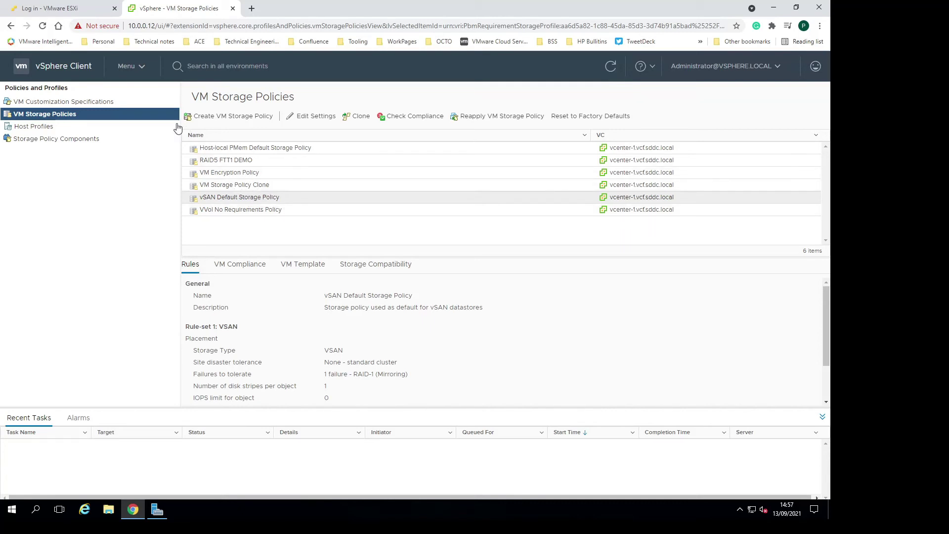
Check the VM compliance information of the RAID5 FTT1 DEMO policy
left_click(226, 162)
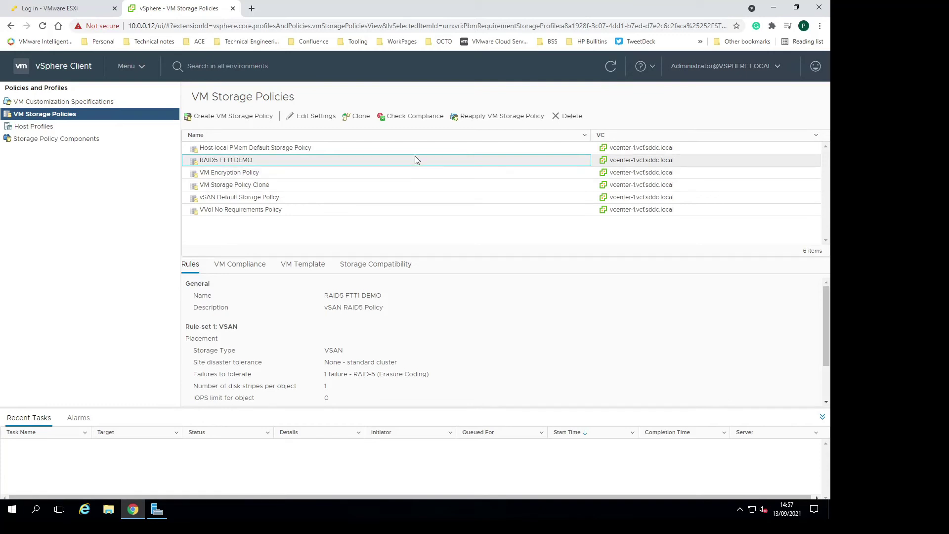
left_click(249, 268)
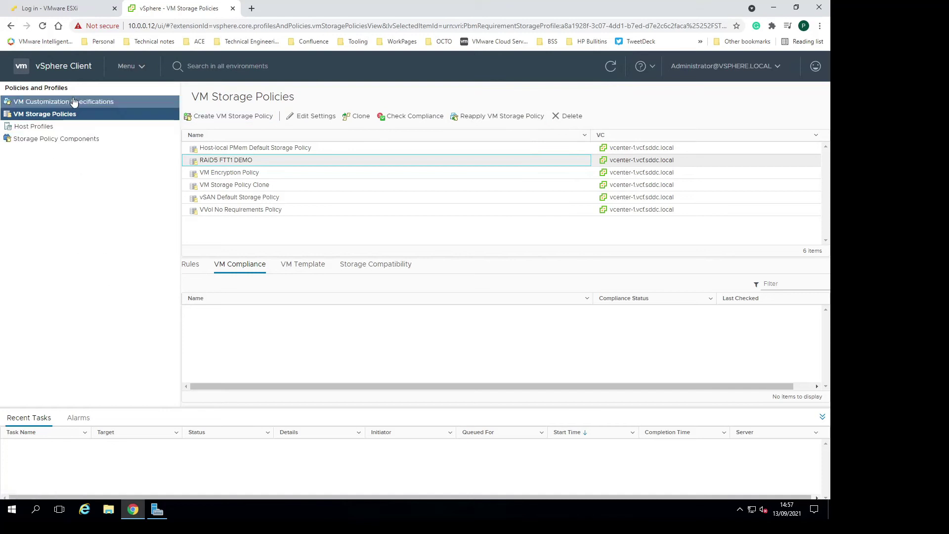
Open the nsxmanager virtual machine from the VMs and Templates inventory and examine its vSAN physical disk placement
left_click(69, 69)
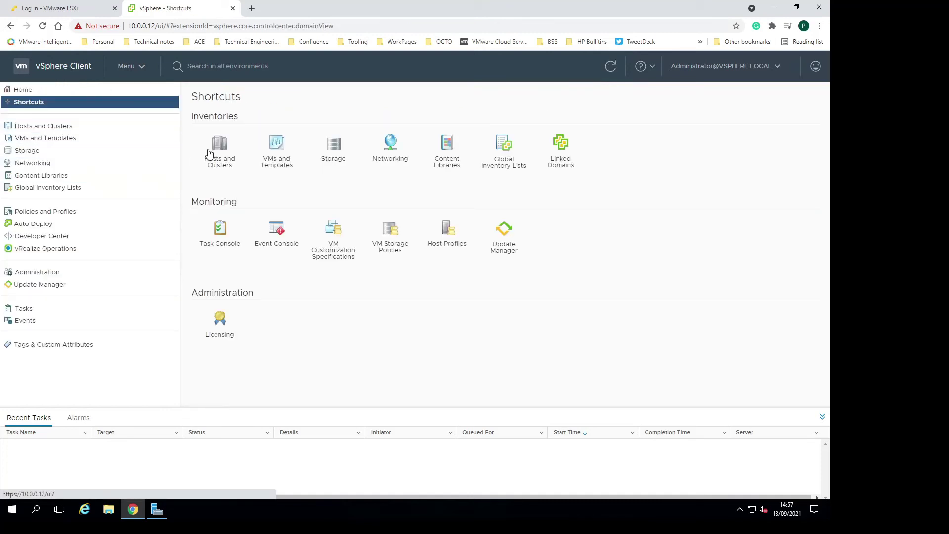
left_click(277, 148)
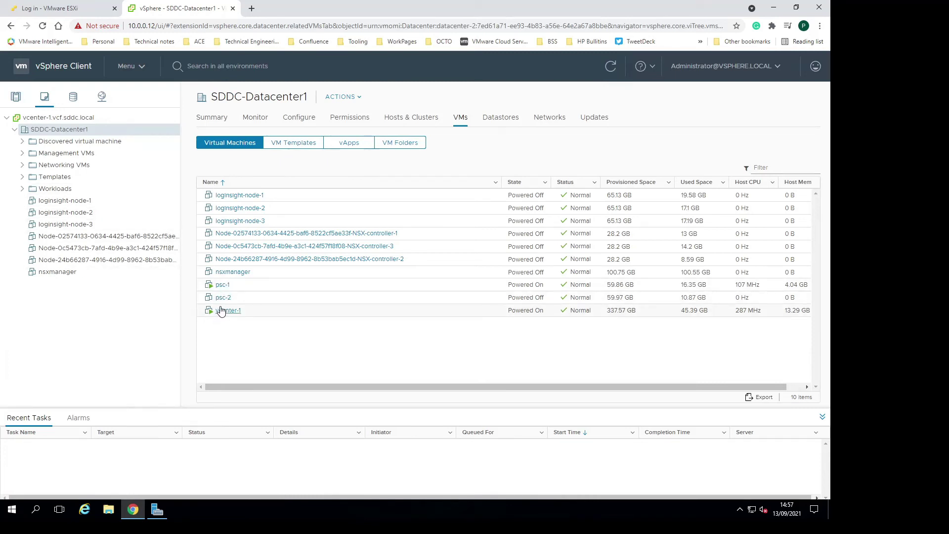
left_click(49, 272)
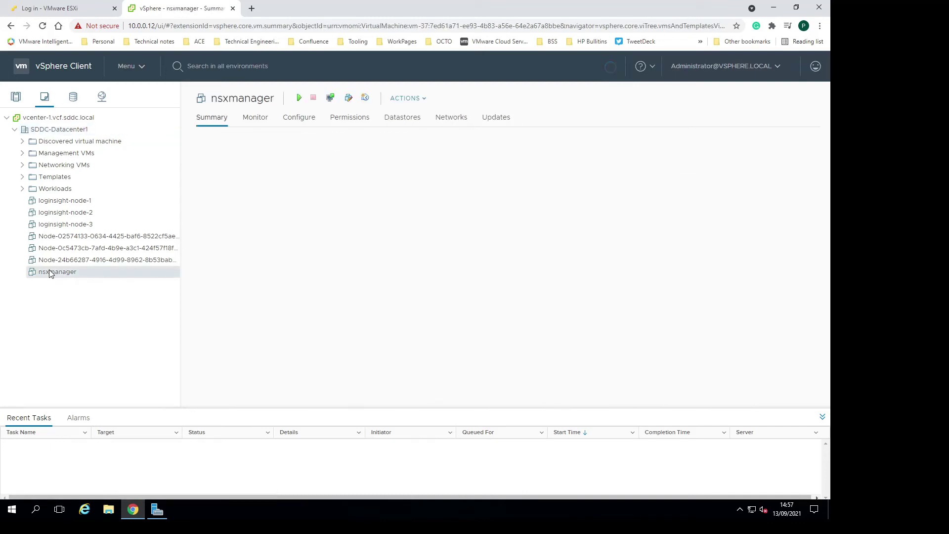
left_click(300, 121)
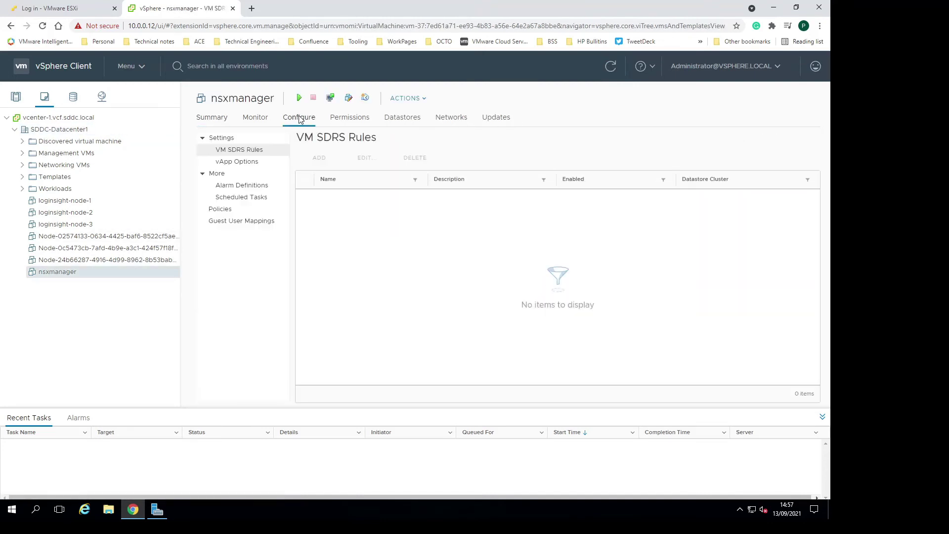
left_click(254, 119)
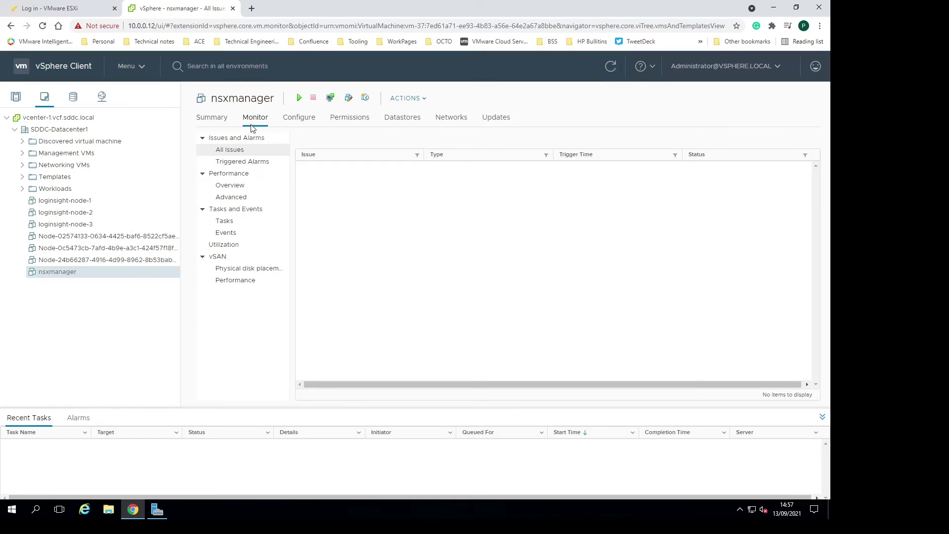
left_click(229, 270)
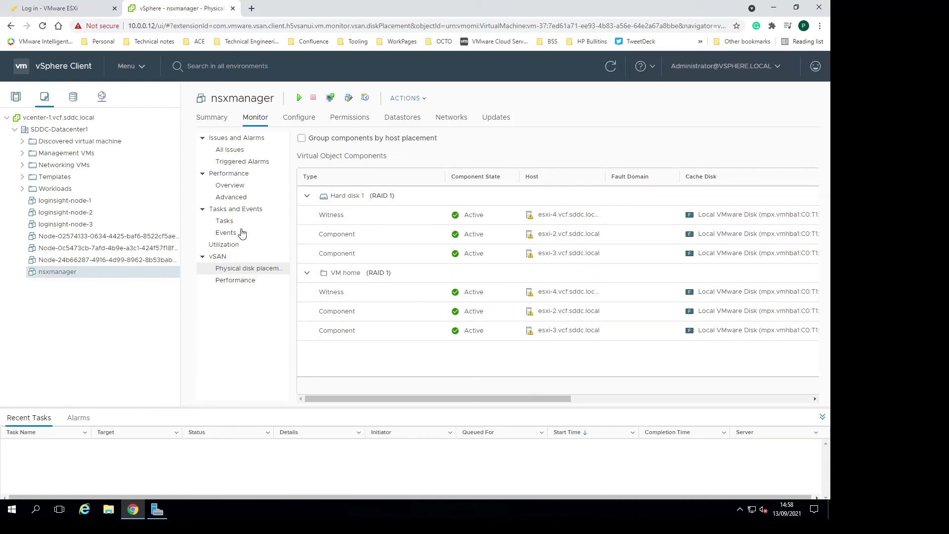
Review the nsxmanager virtual machine's configuration settings and its summary information
left_click(292, 118)
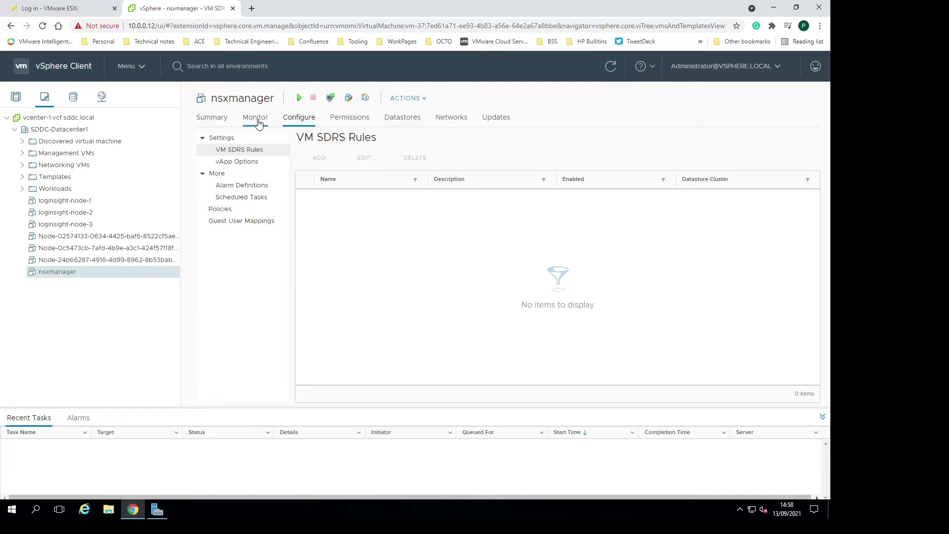
left_click(216, 119)
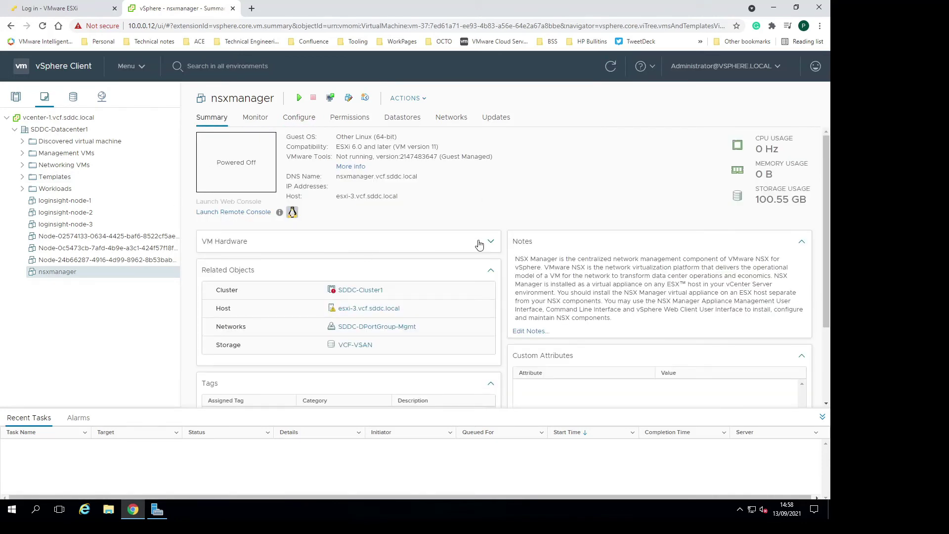
scroll(366, 257, "down", 2)
scroll(375, 265, "up", 2)
Edit nsxmanager's VM storage policies, expand the VM home and Hard disk 1 details, and select the RAID5 FTT1 DEMO policy
right_click(53, 274)
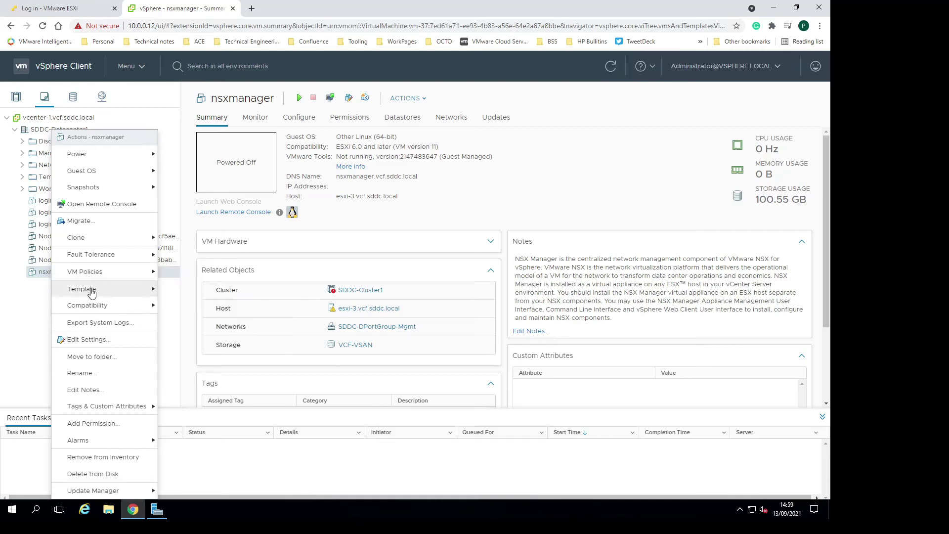
mouse_move(100, 255)
mouse_move(95, 271)
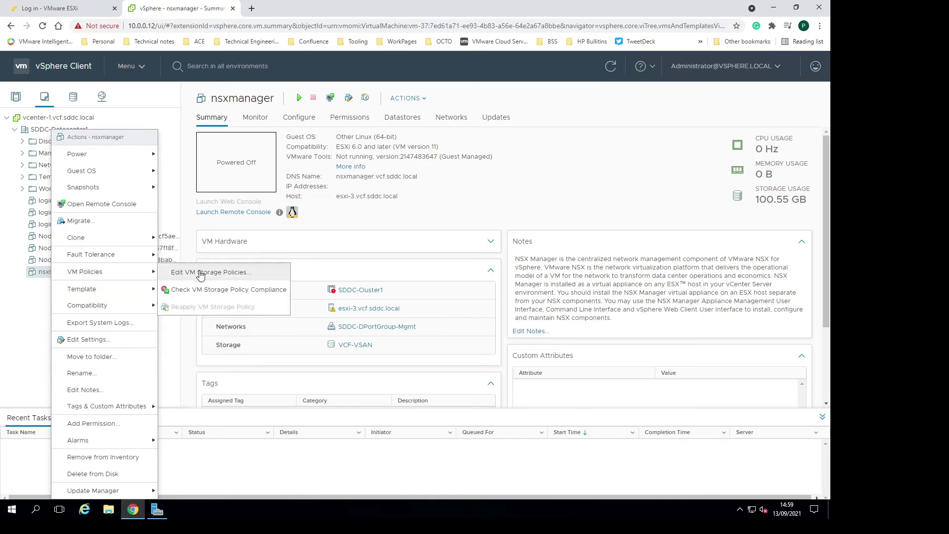
left_click(225, 273)
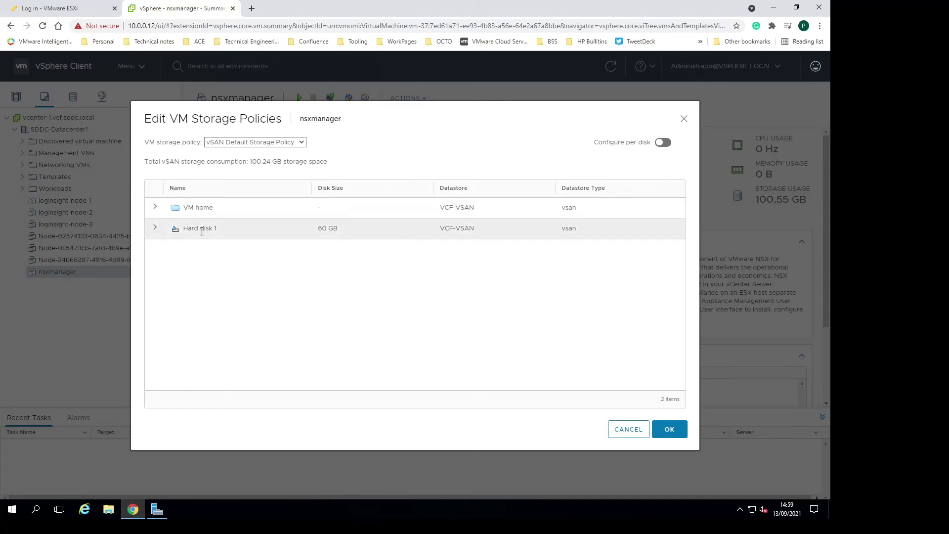
left_click(155, 228)
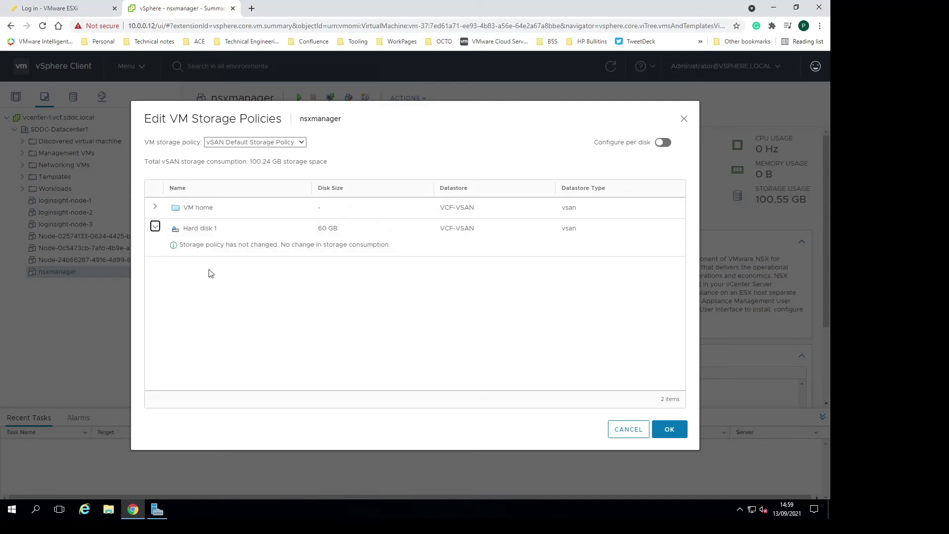
left_click(155, 207)
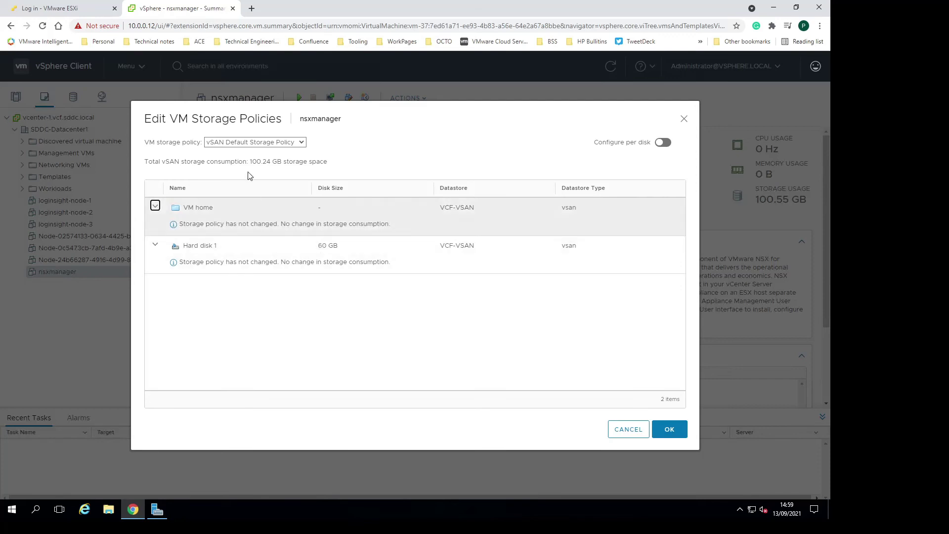
left_click(235, 143)
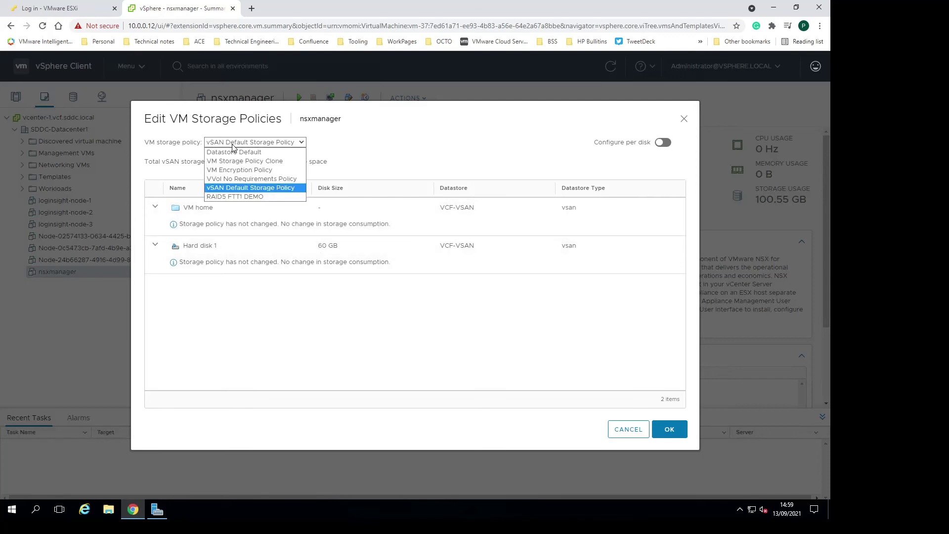
left_click(256, 197)
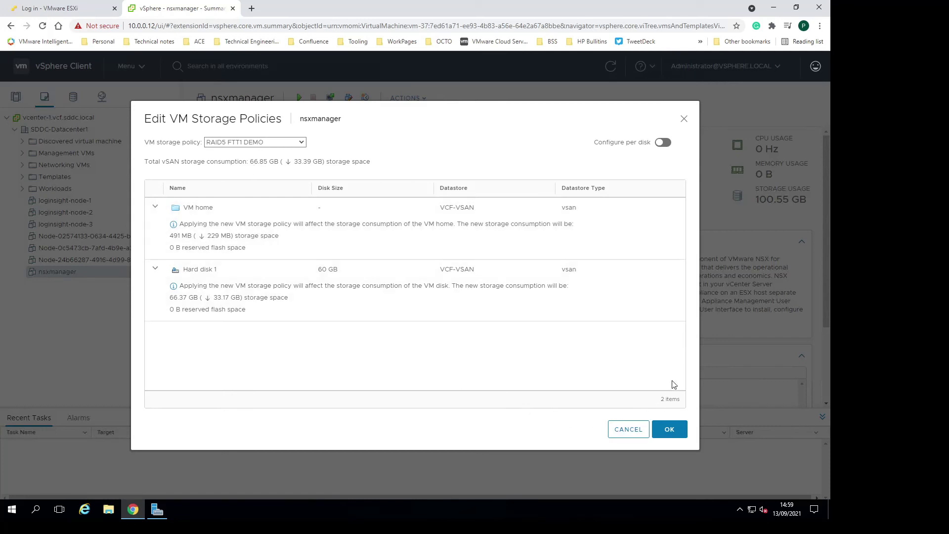
Try per-disk storage policy configuration for nsxmanager, then return to a single policy for the whole virtual machine
left_click(663, 145)
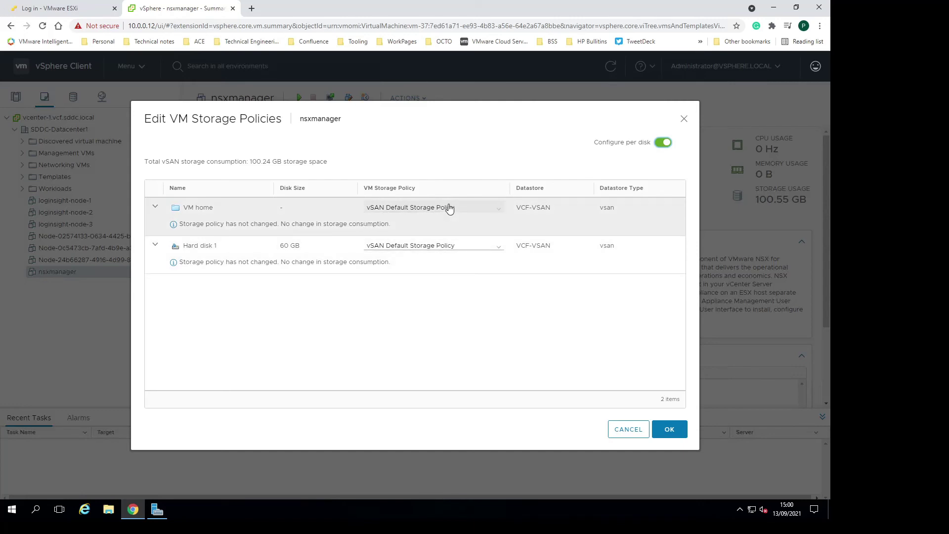
left_click(662, 143)
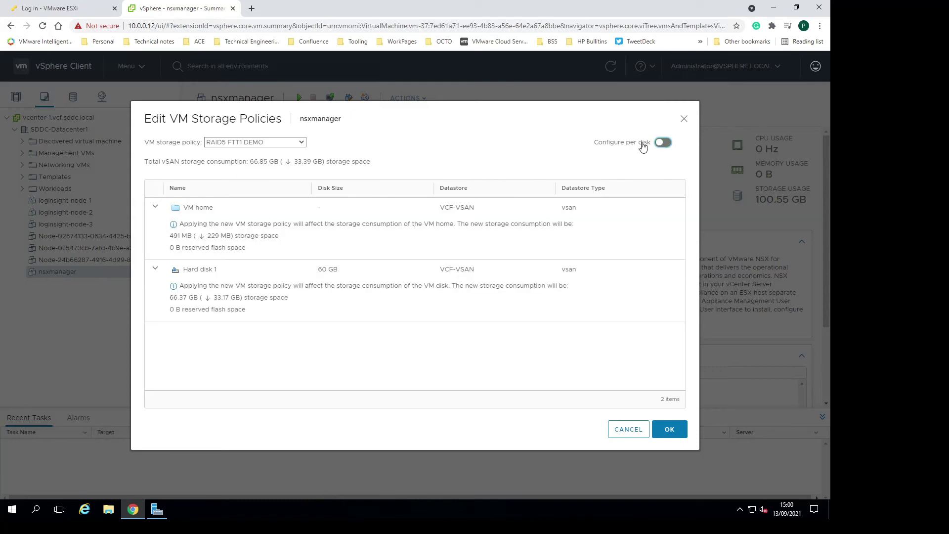
left_click(662, 144)
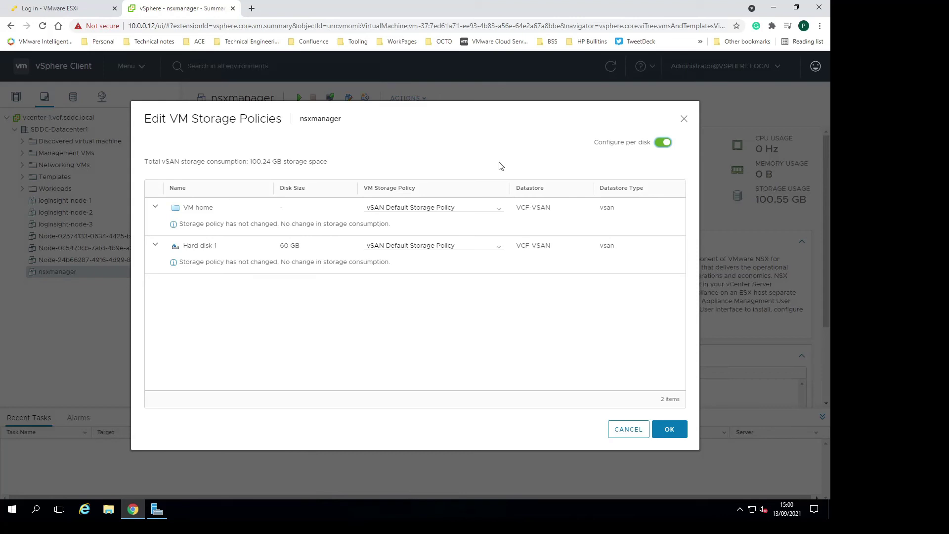
left_click(663, 143)
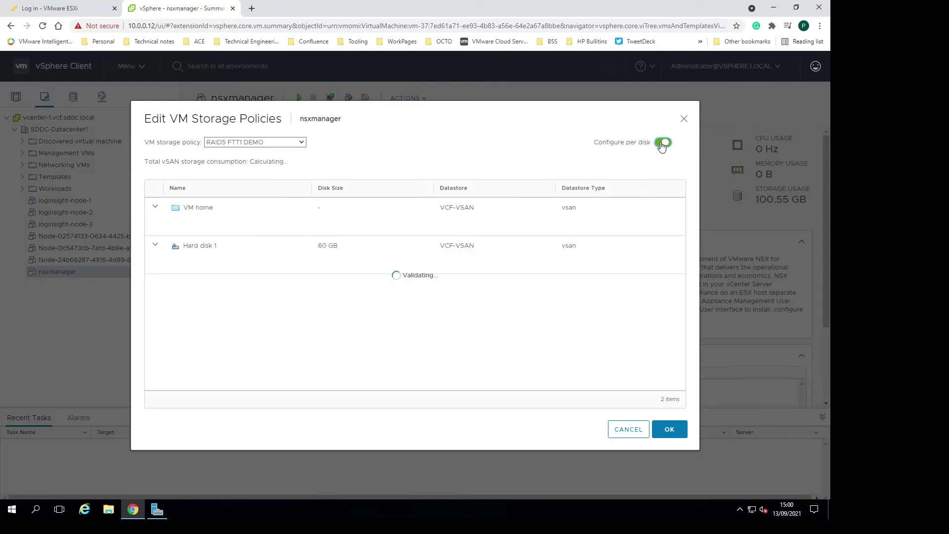
Turn off per-disk configuration and apply the RAID5 FTT1 DEMO storage policy to the whole nsxmanager virtual machine
left_click(663, 142)
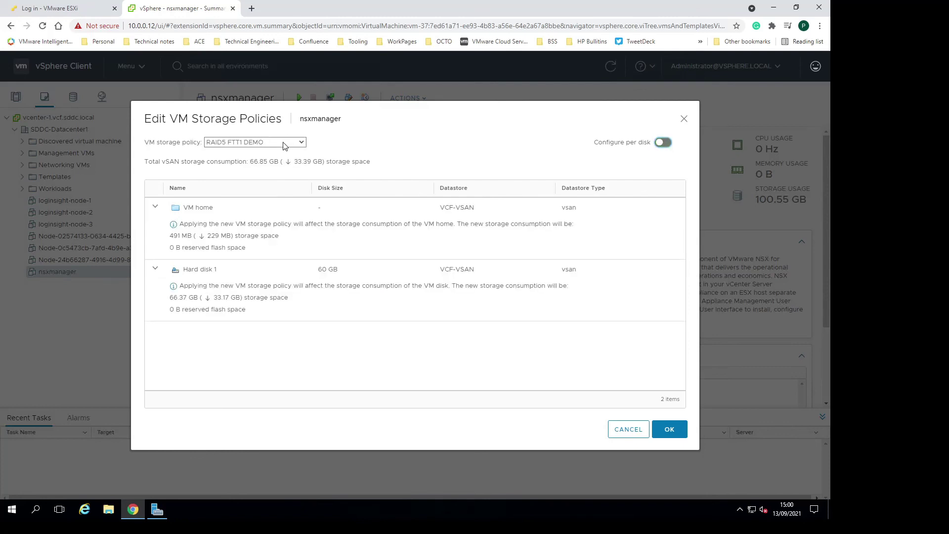
left_click(670, 429)
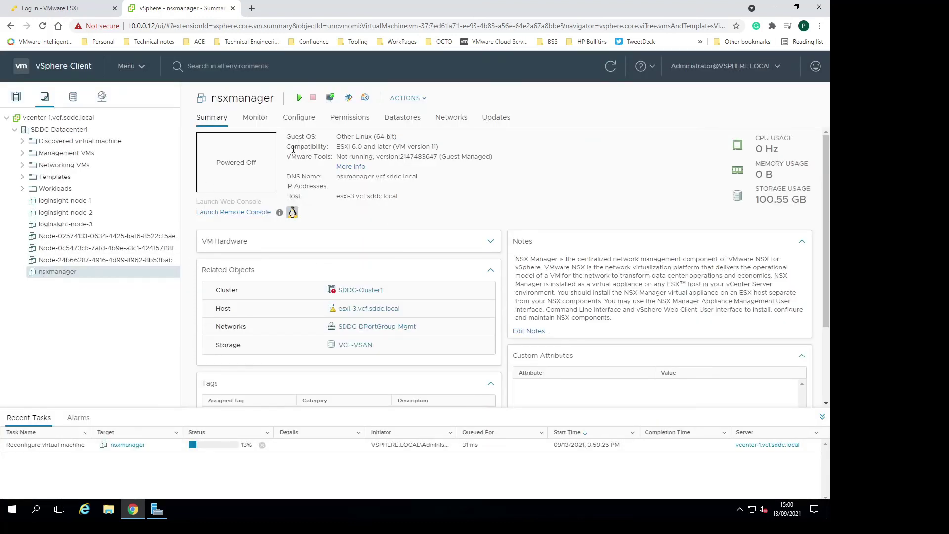
Examine nsxmanager's vSAN physical disk placement, checking the component states of Hard disk 1 and VM home
left_click(255, 117)
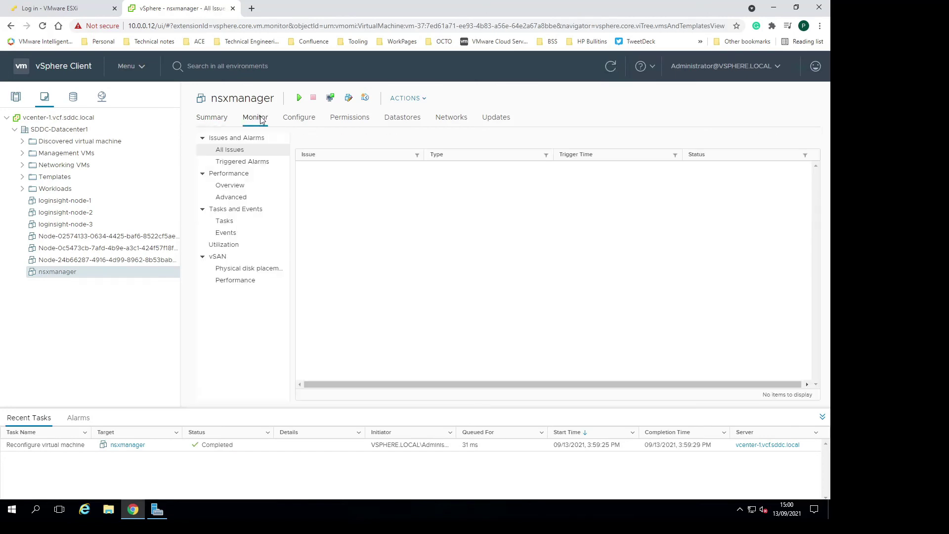
left_click(239, 269)
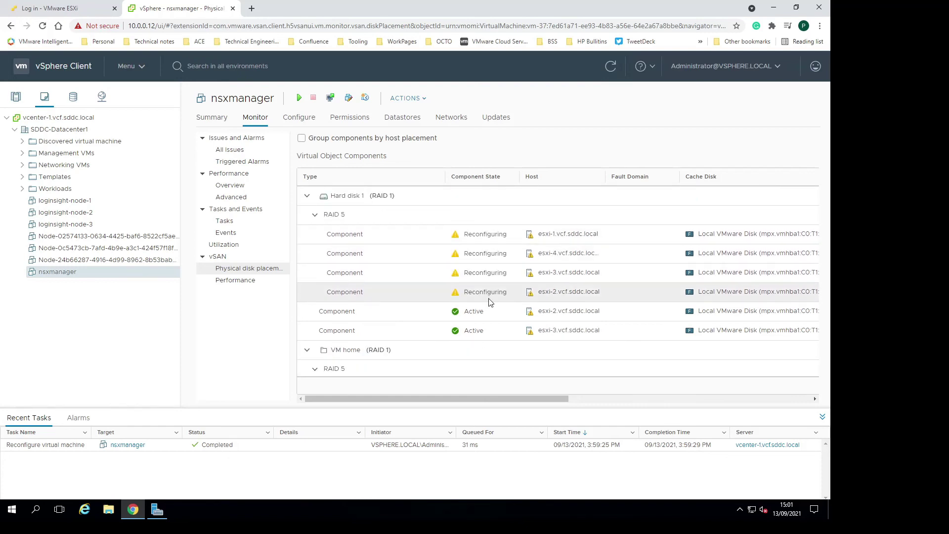
scroll(495, 312, "down", 1)
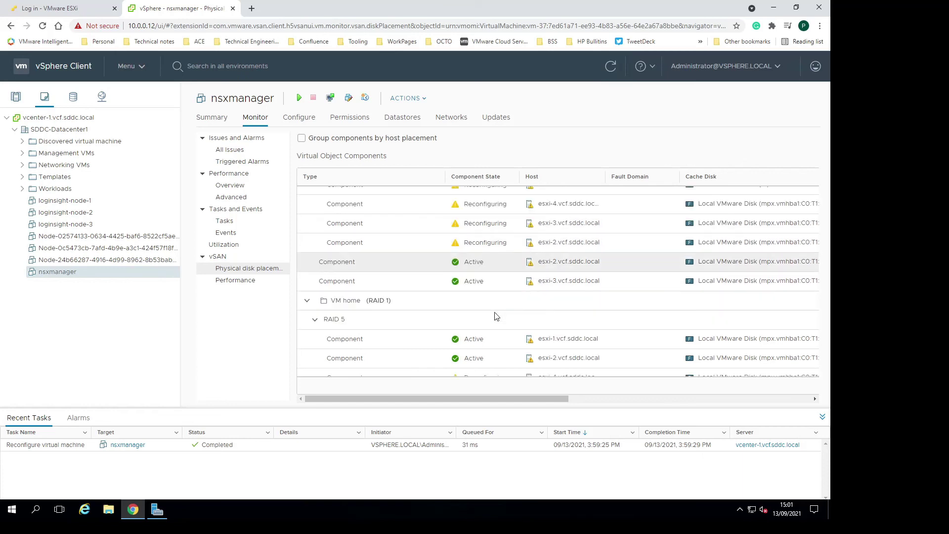
scroll(497, 319, "down", 1)
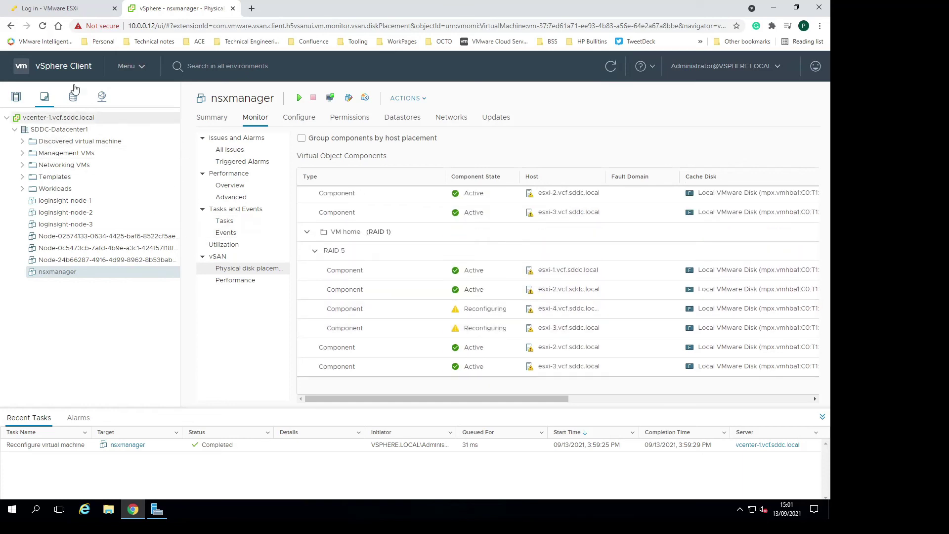
Open the vSAN resyncing objects view for SDDC-Cluster1 and inspect the nsxmanager components, collapsing the recent tasks pane
left_click(16, 97)
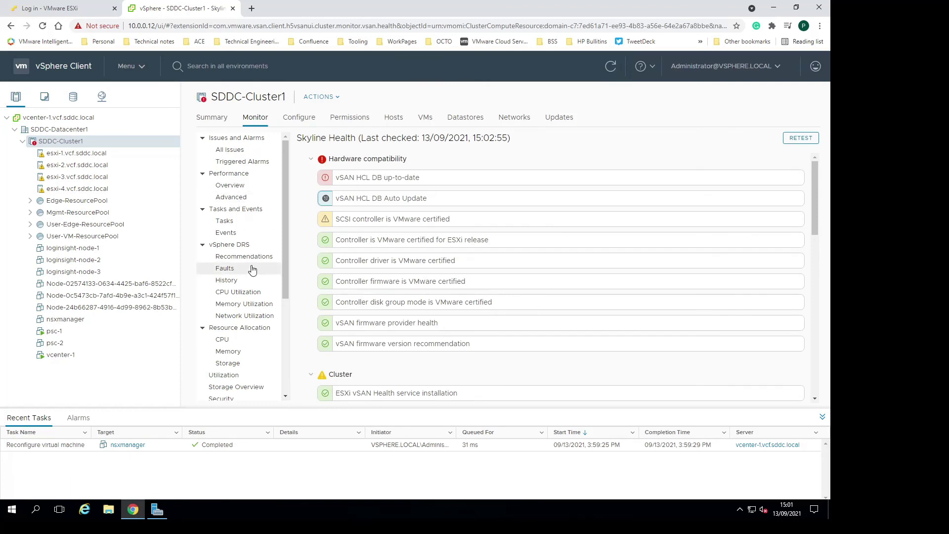
scroll(245, 277, "down", 2)
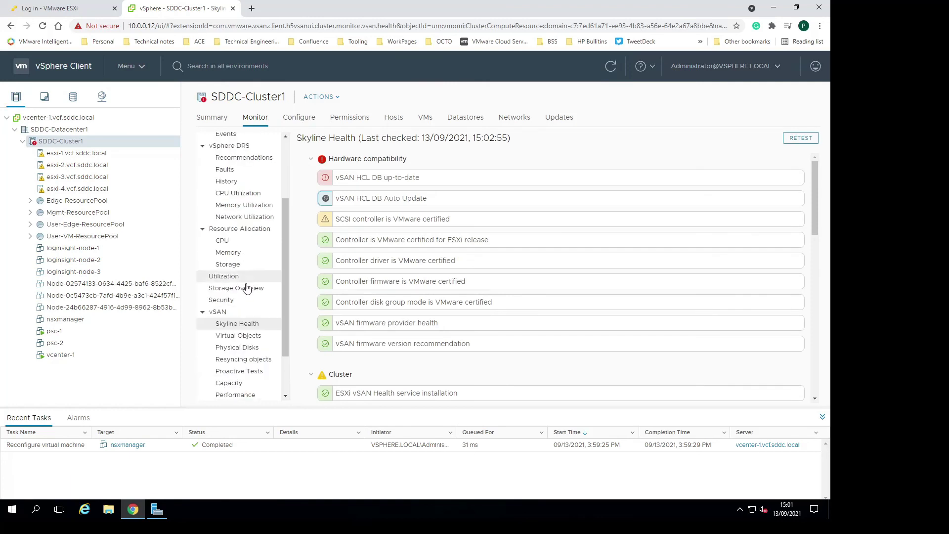
left_click(255, 360)
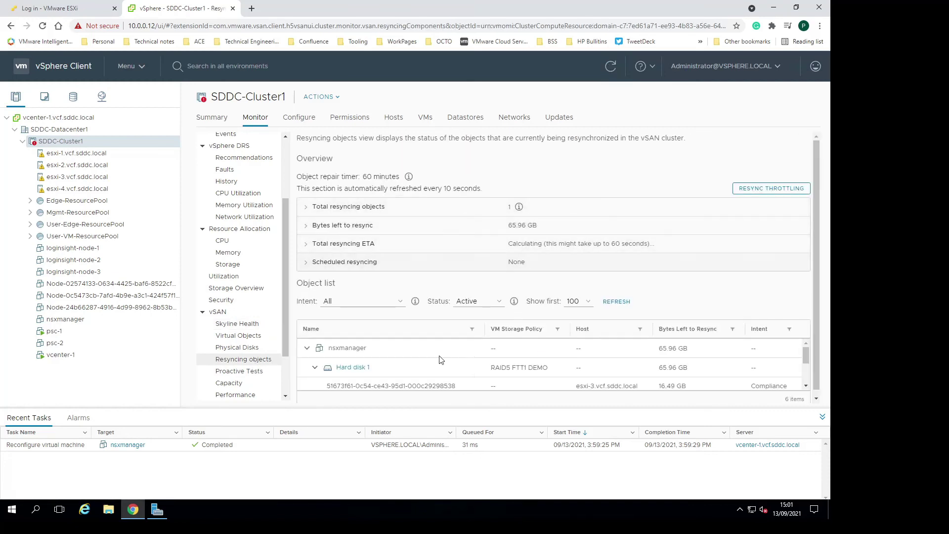
scroll(401, 368, "down", 2)
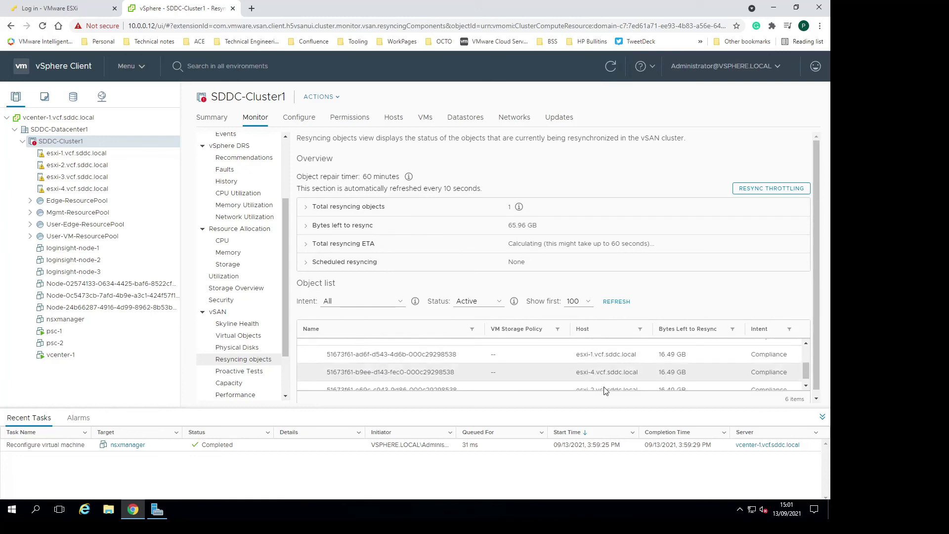
left_click(823, 418)
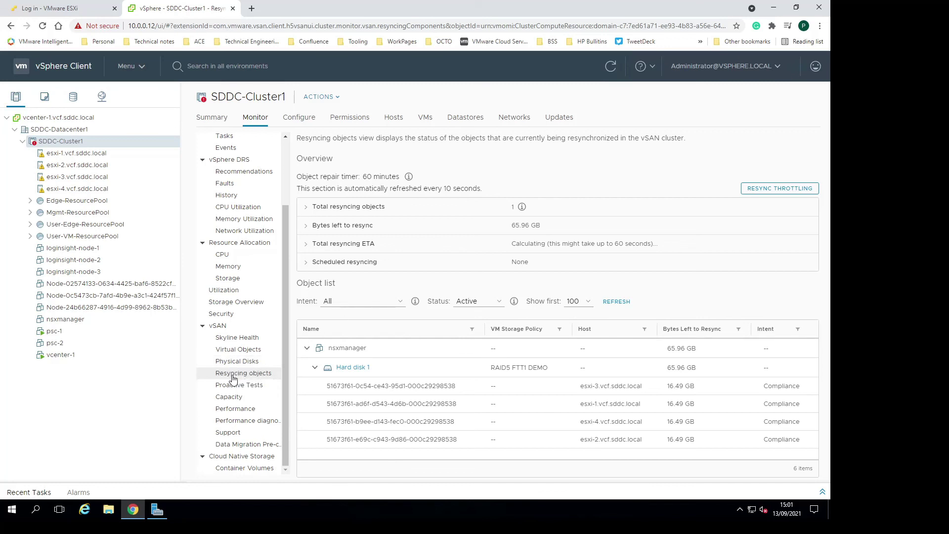
Inspect the resync overview details for total resyncing objects, bytes left to resync and total resyncing ETA
left_click(327, 227)
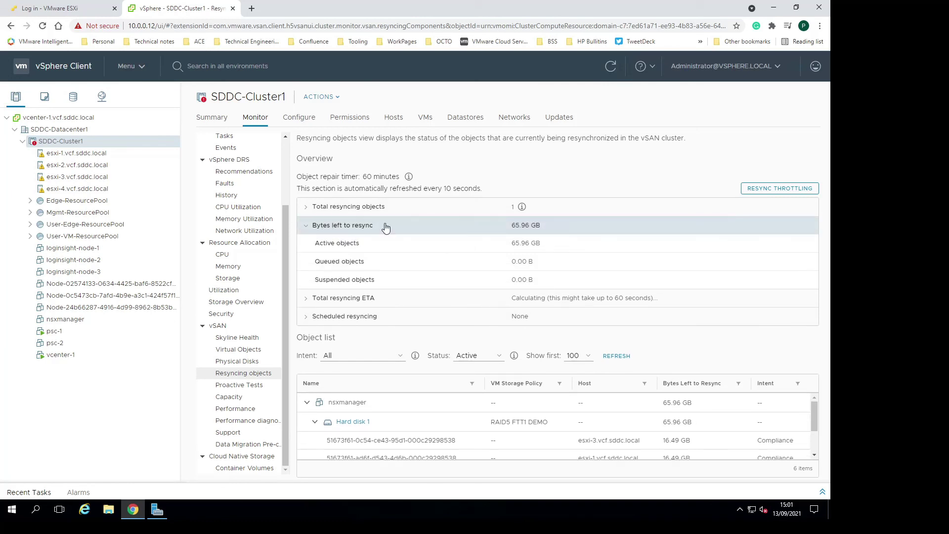
left_click(328, 211)
left_click(335, 212)
left_click(329, 229)
left_click(334, 244)
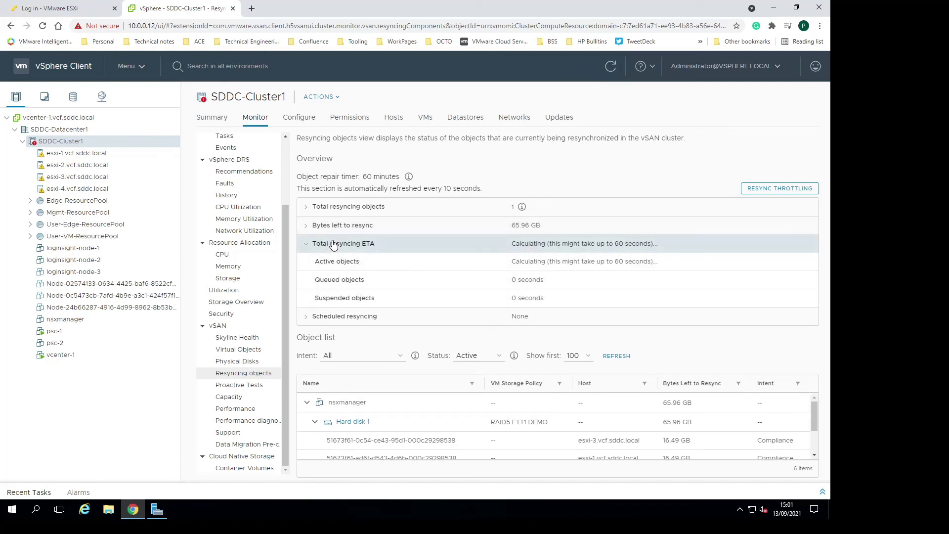
left_click(334, 244)
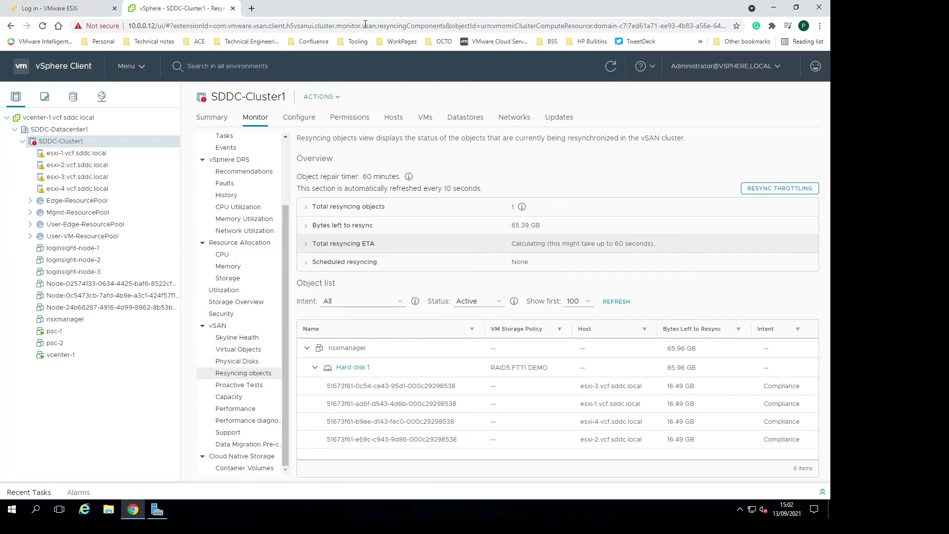
Check the VM compliance of VM Storage Policy Clone in the VM storage policies and delete that policy
left_click(64, 66)
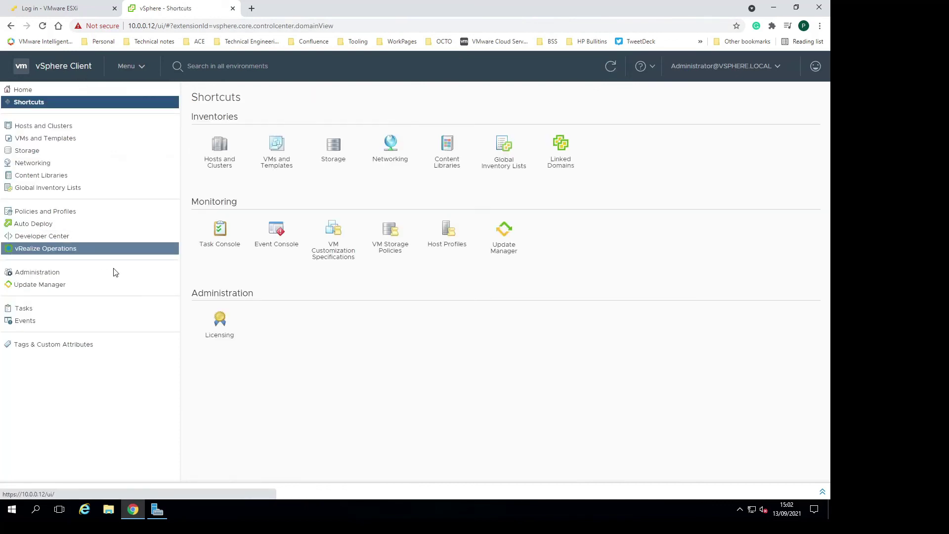
left_click(390, 244)
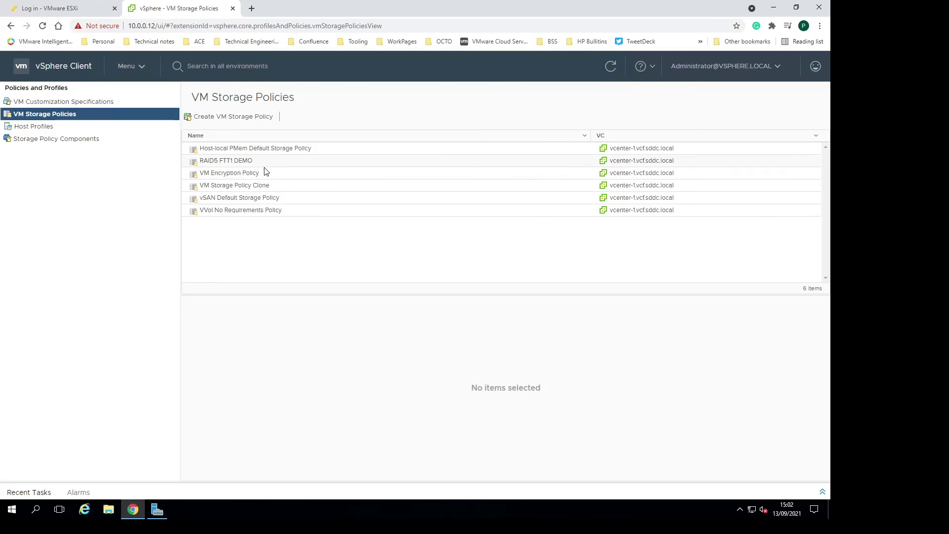
left_click(280, 188)
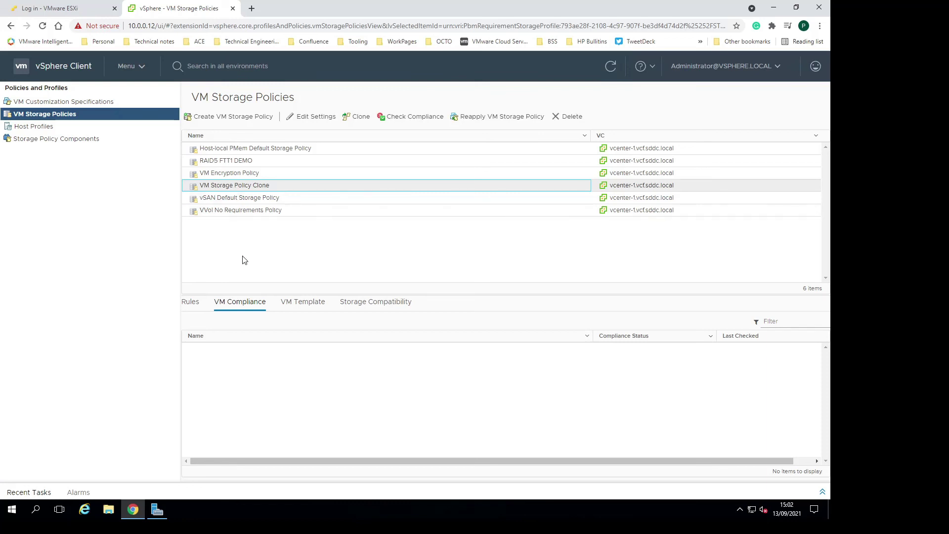
left_click(194, 305)
left_click(228, 304)
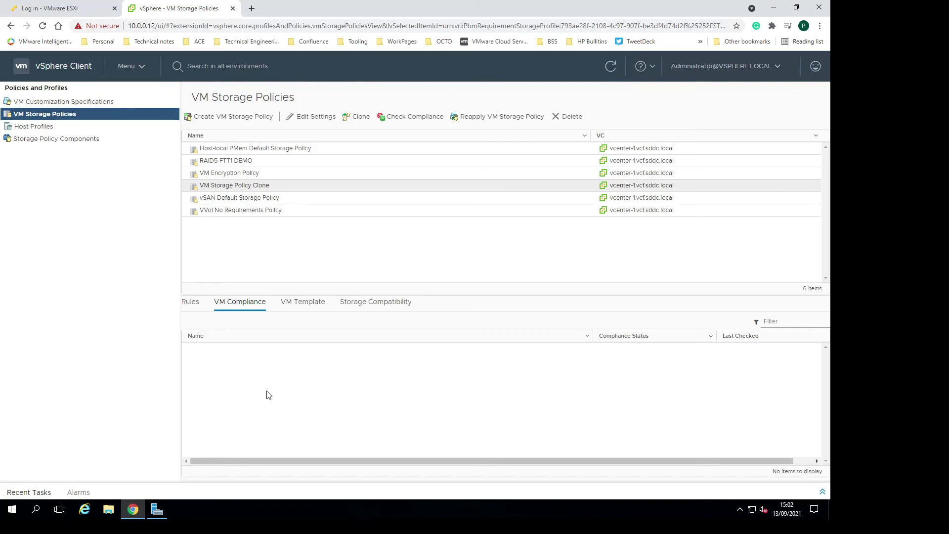
left_click(564, 116)
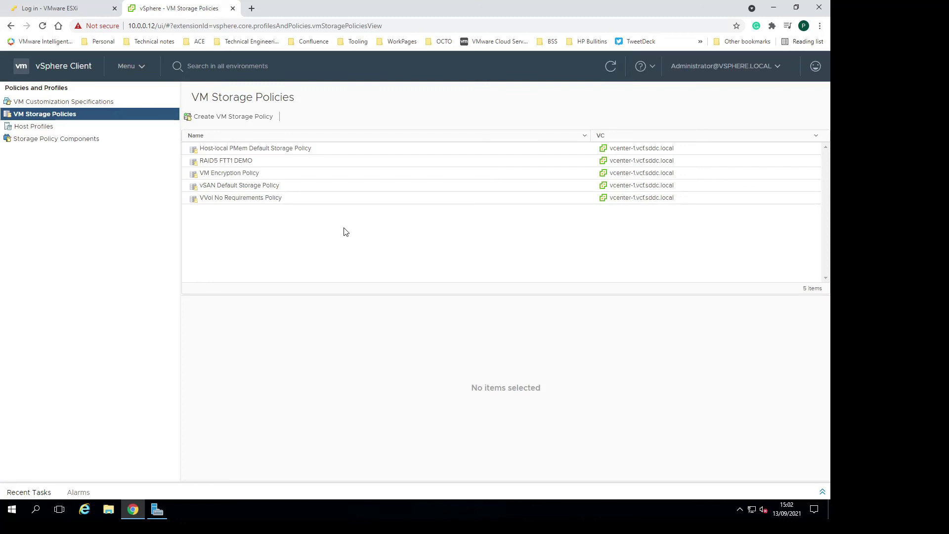
Return to the Hosts and Clusters inventory and reopen SDDC-Cluster1's vSAN resyncing objects view
left_click(77, 67)
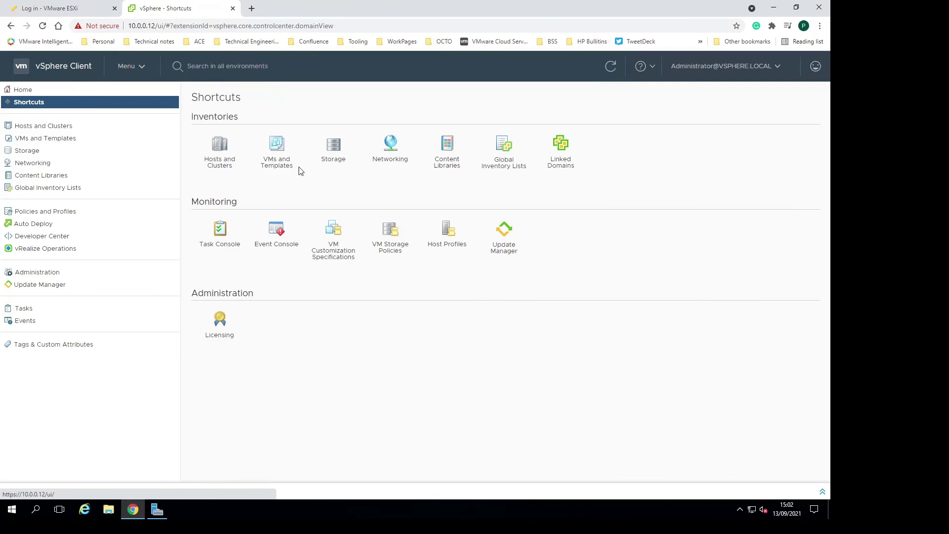
left_click(229, 145)
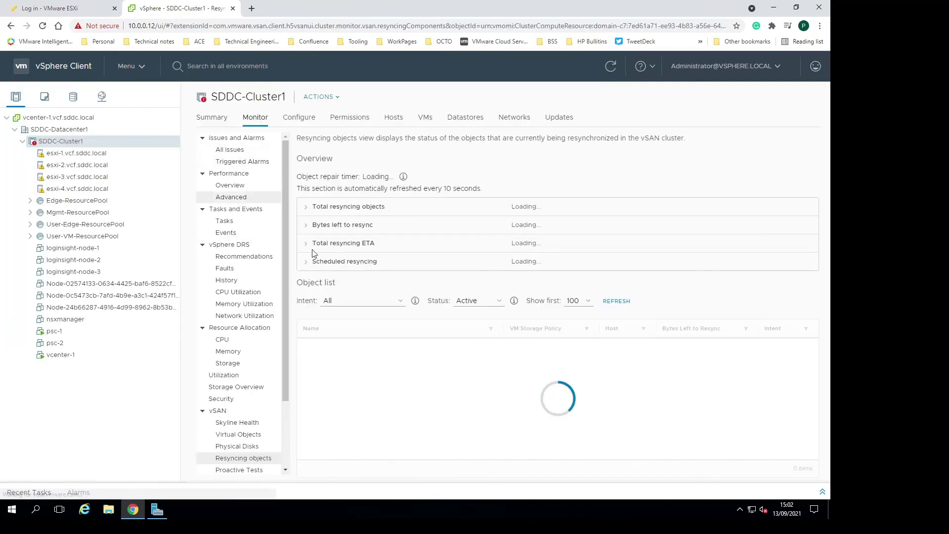